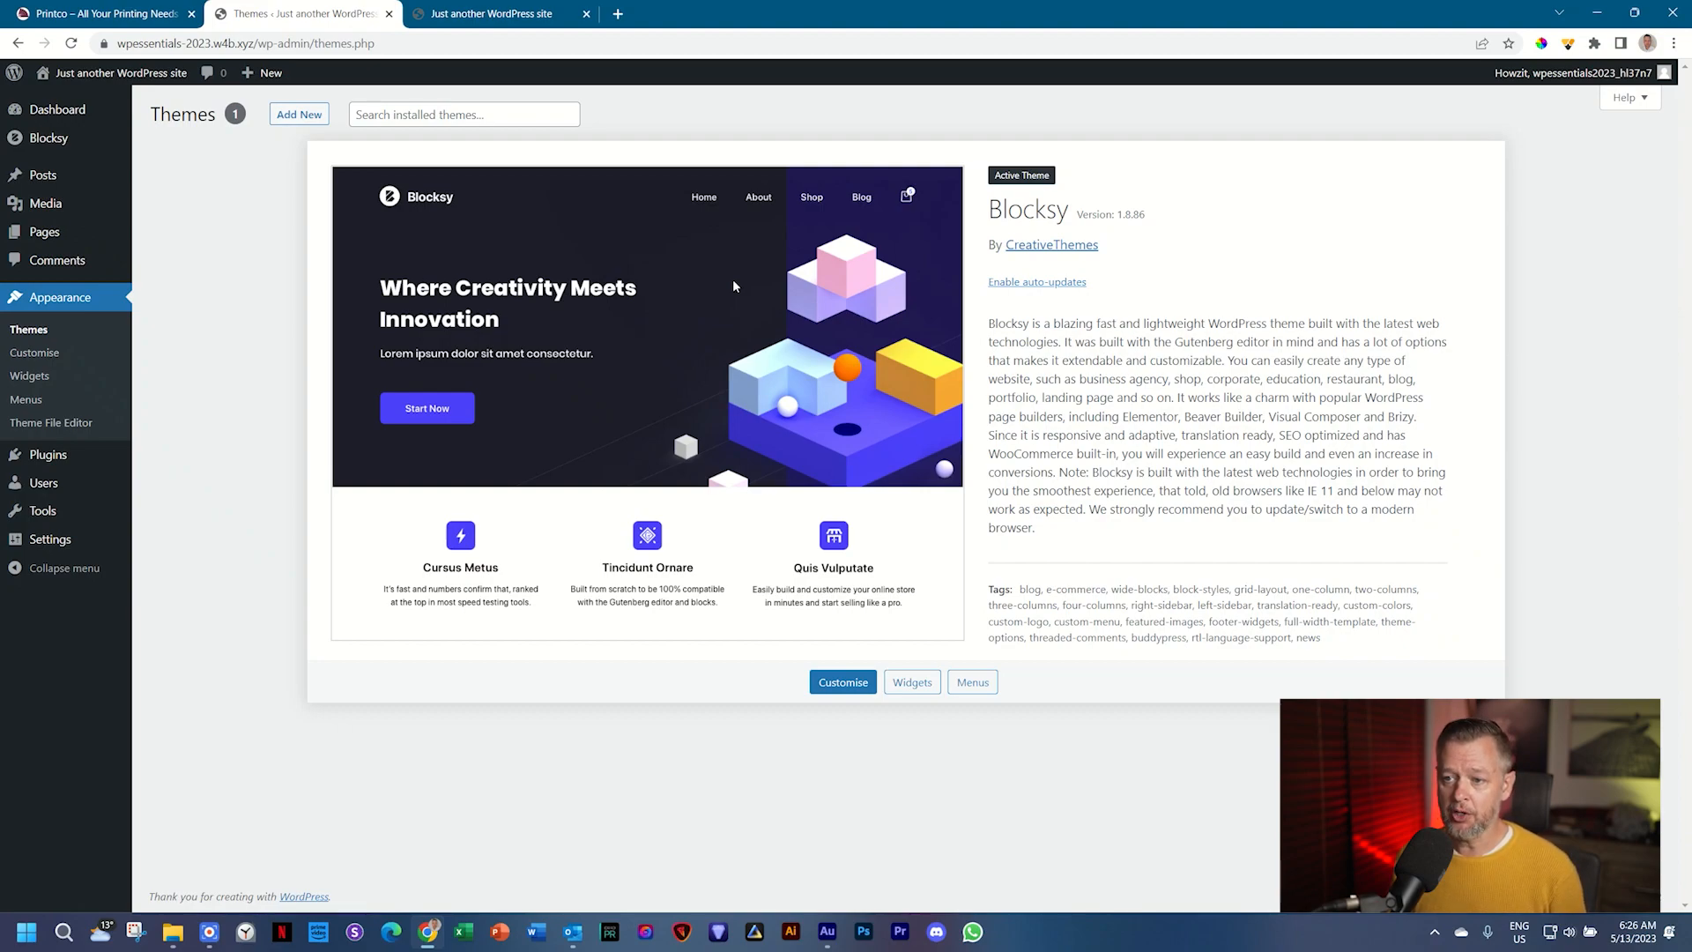
# Visit the pasted w4b.fyi/printer-shop-creatives link in a new tab and get the finished zip's download options
pyautogui.click(620, 13)
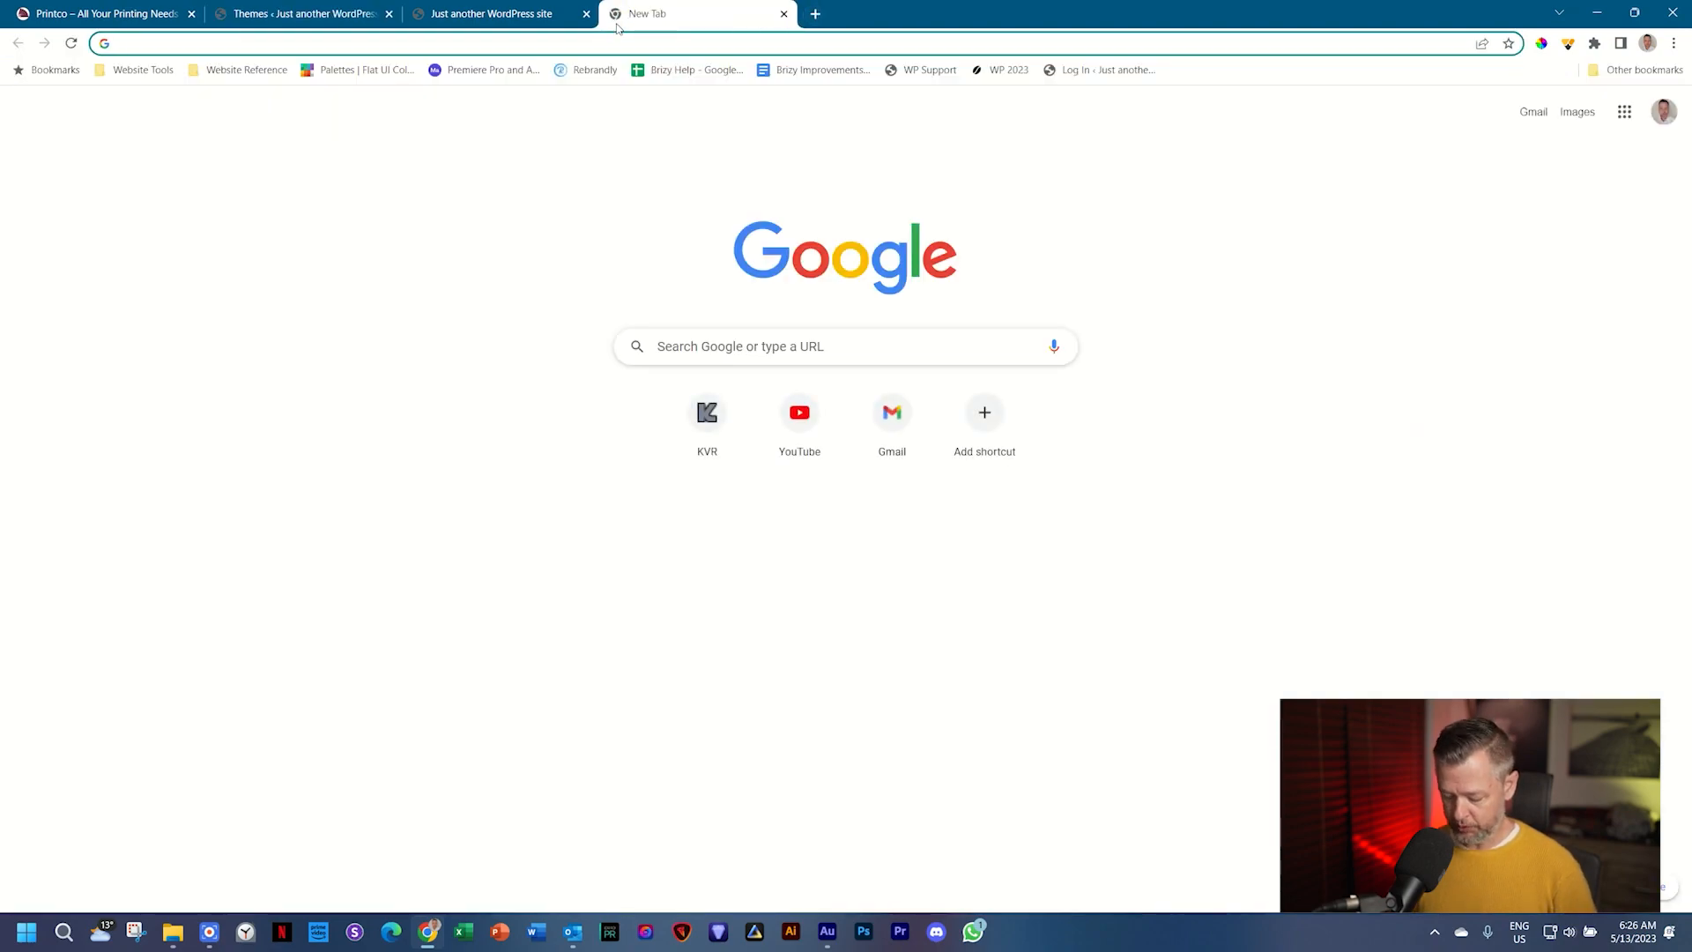
pyautogui.write('https://w4b.fyi/printer-shop-creatives')
pyautogui.press('Return')
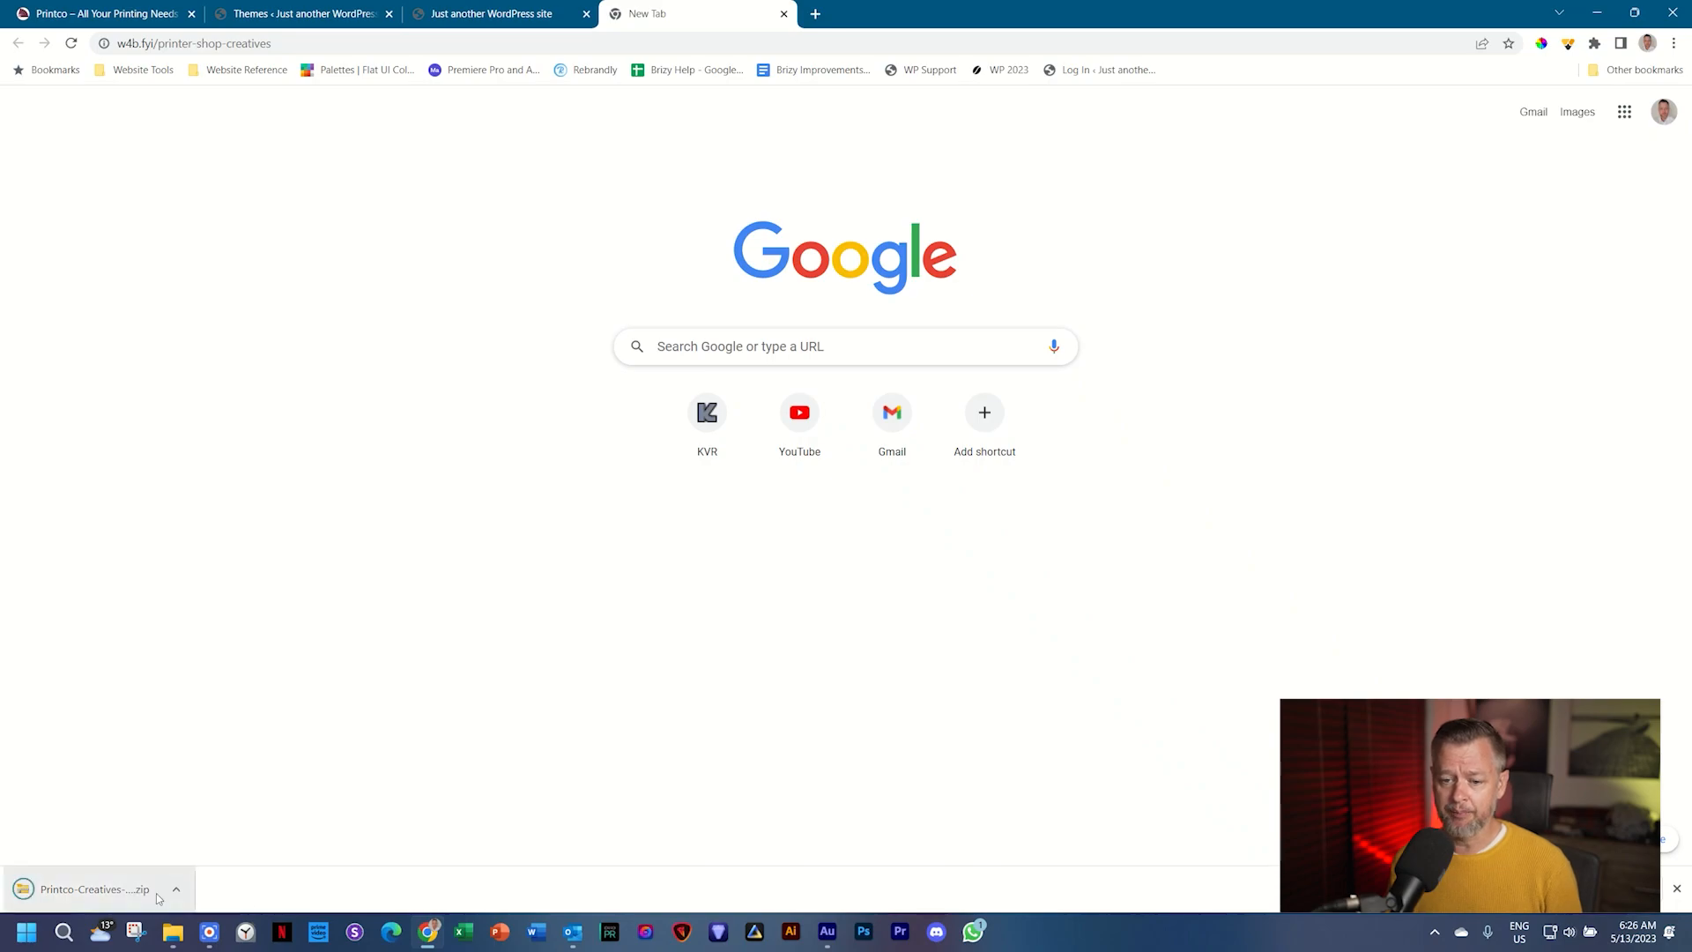
pyautogui.click(175, 890)
# Show the downloaded zip in Downloads and preview its ten creative files
pyautogui.click(200, 830)
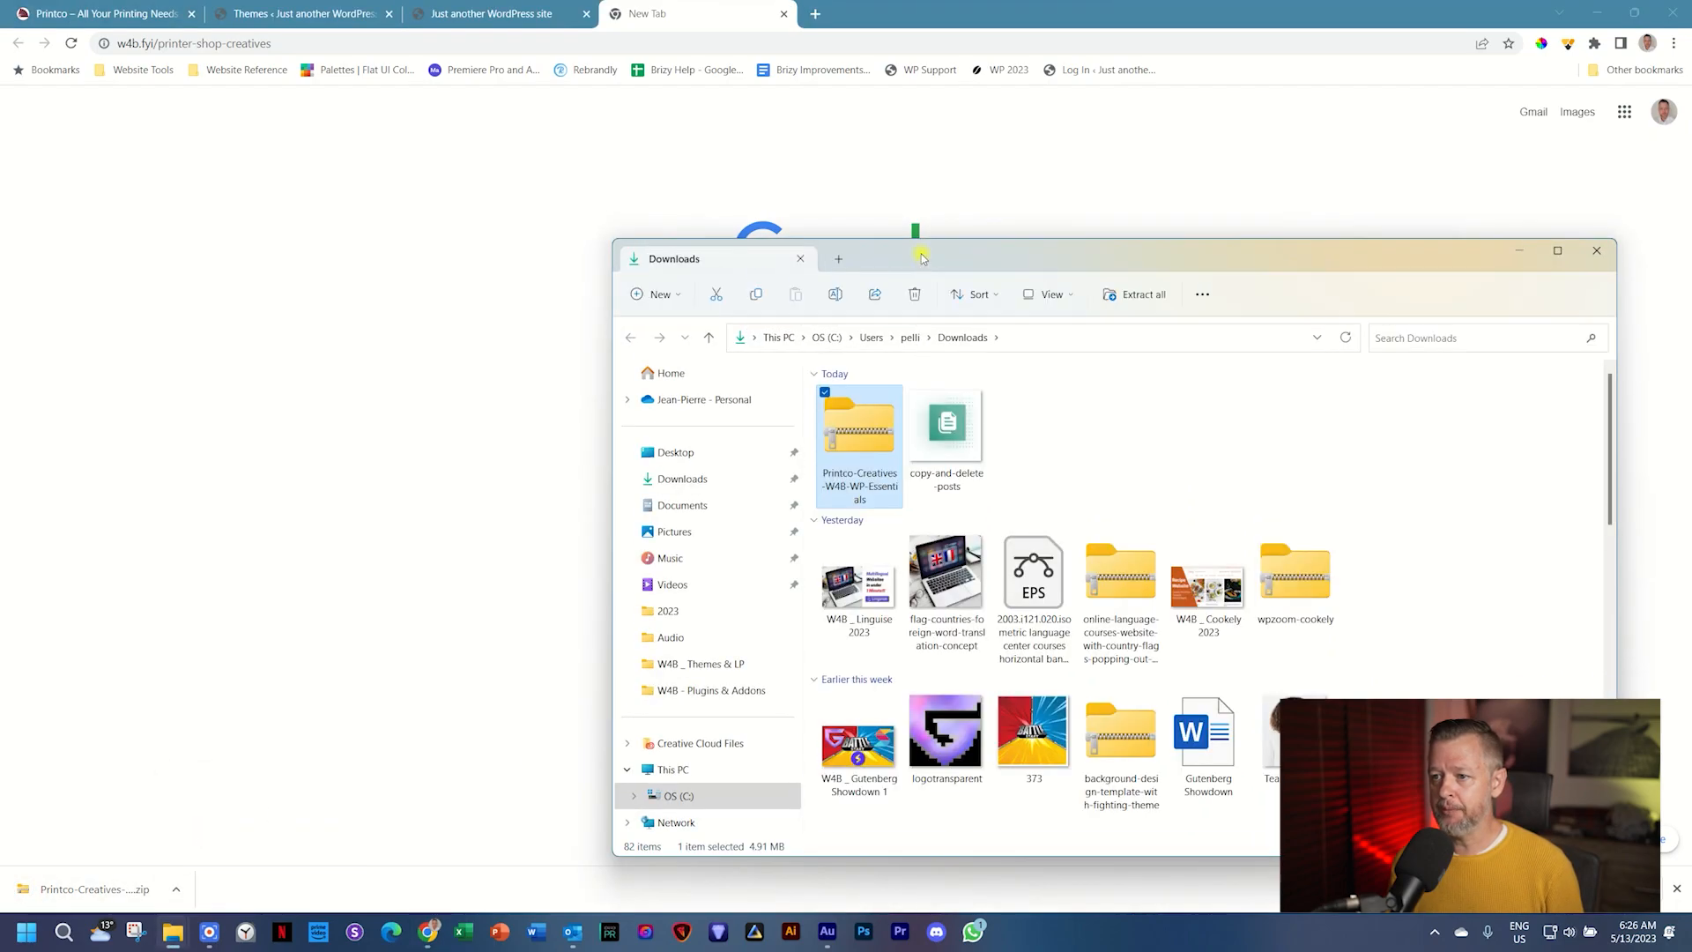
pyautogui.doubleClick(847, 351)
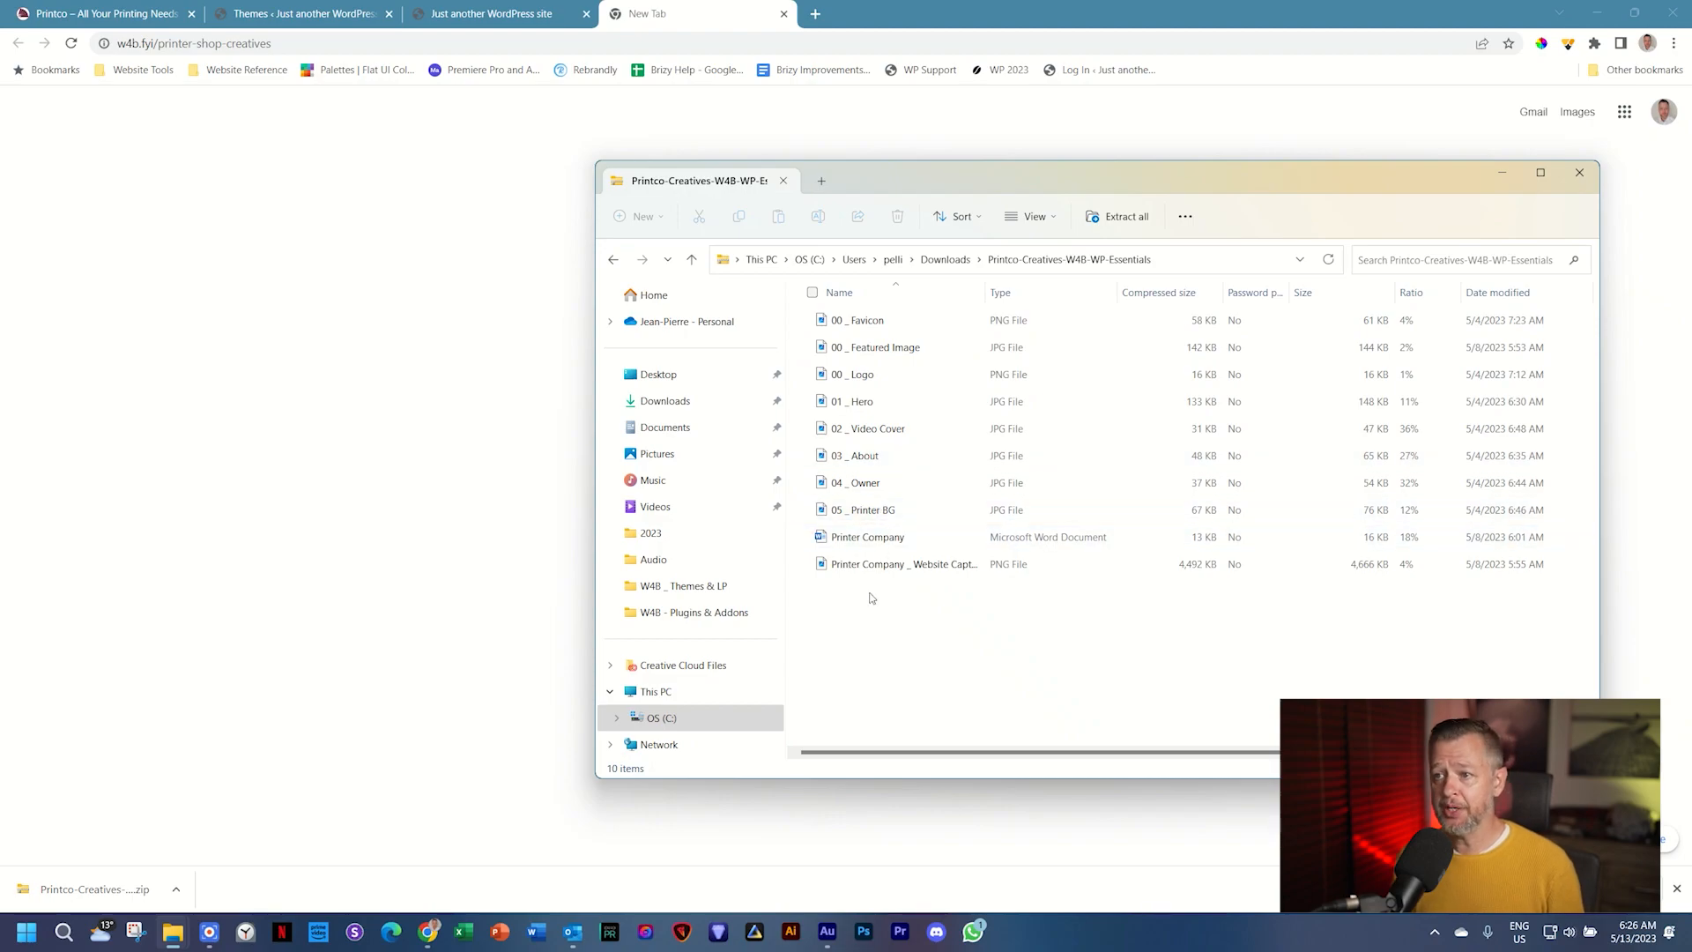
pyautogui.click(945, 271)
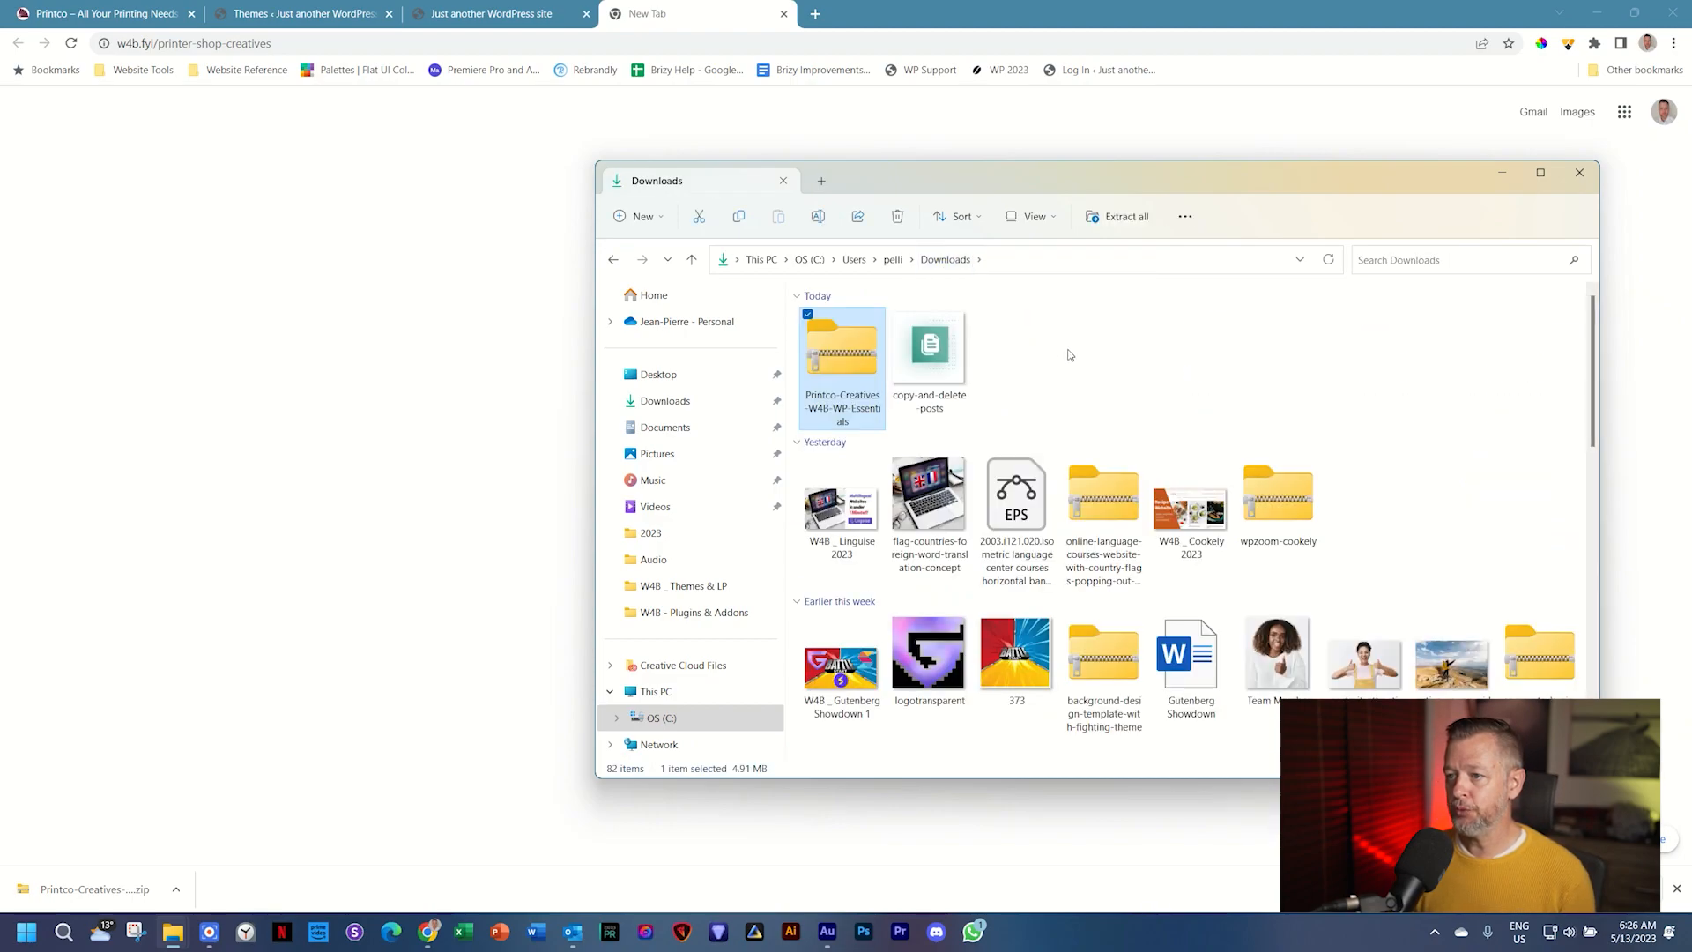
# Create a new folder in Downloads named Printco
pyautogui.rightClick(1069, 347)
pyautogui.moveTo(1119, 473)
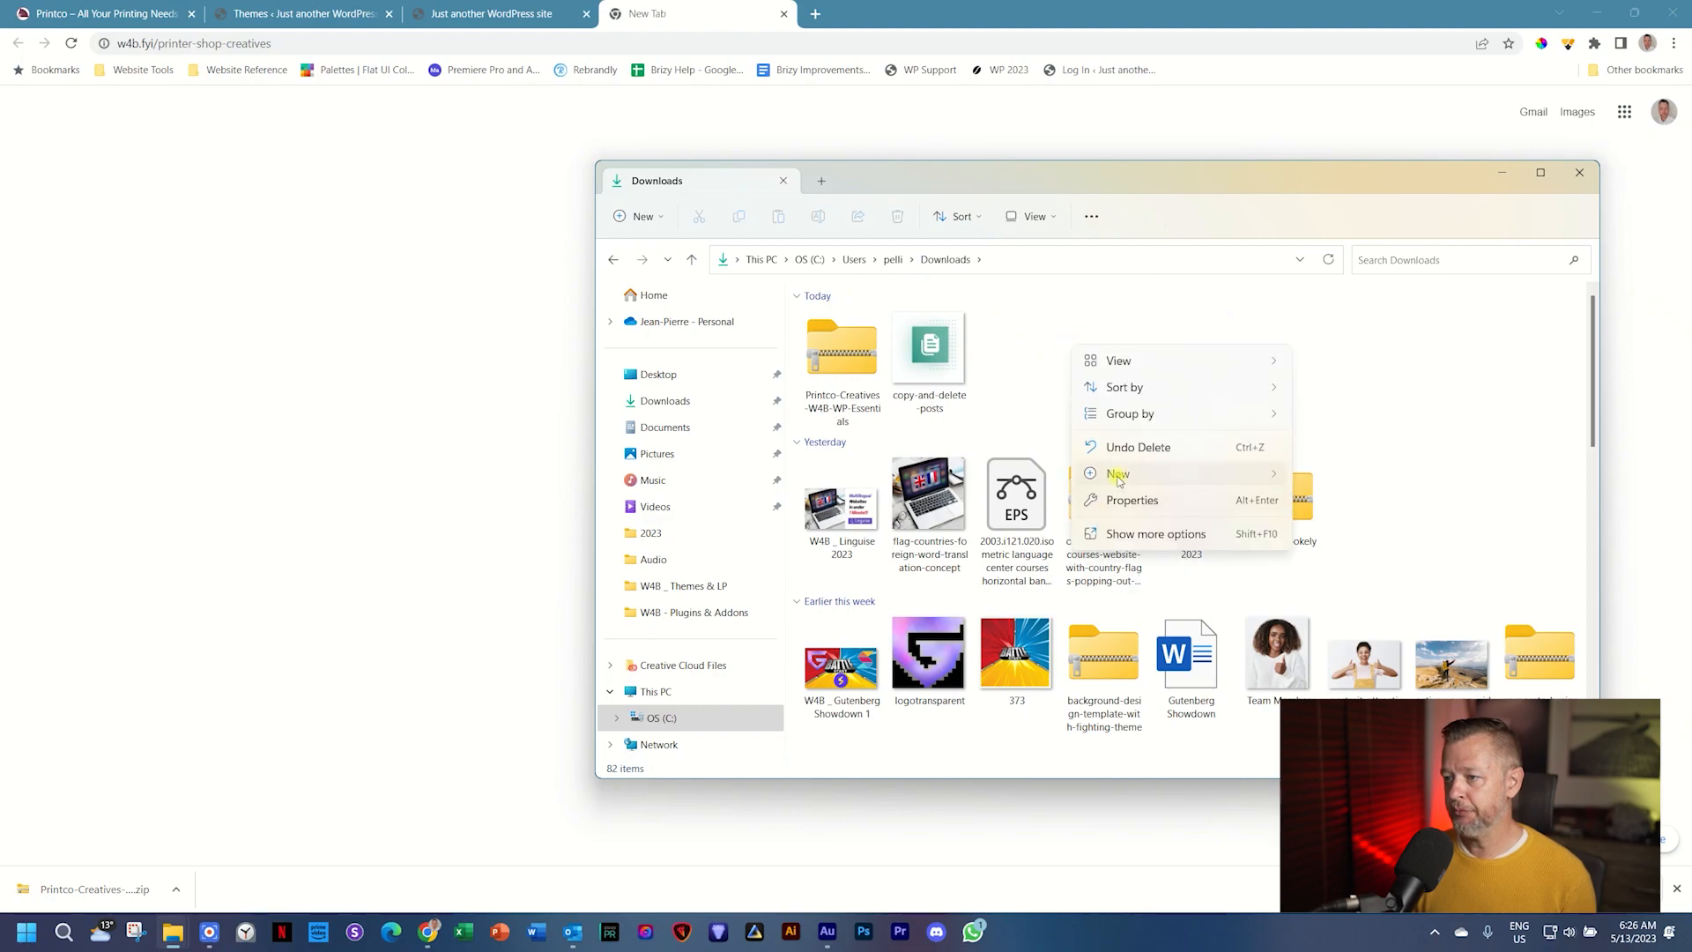
pyautogui.click(1360, 476)
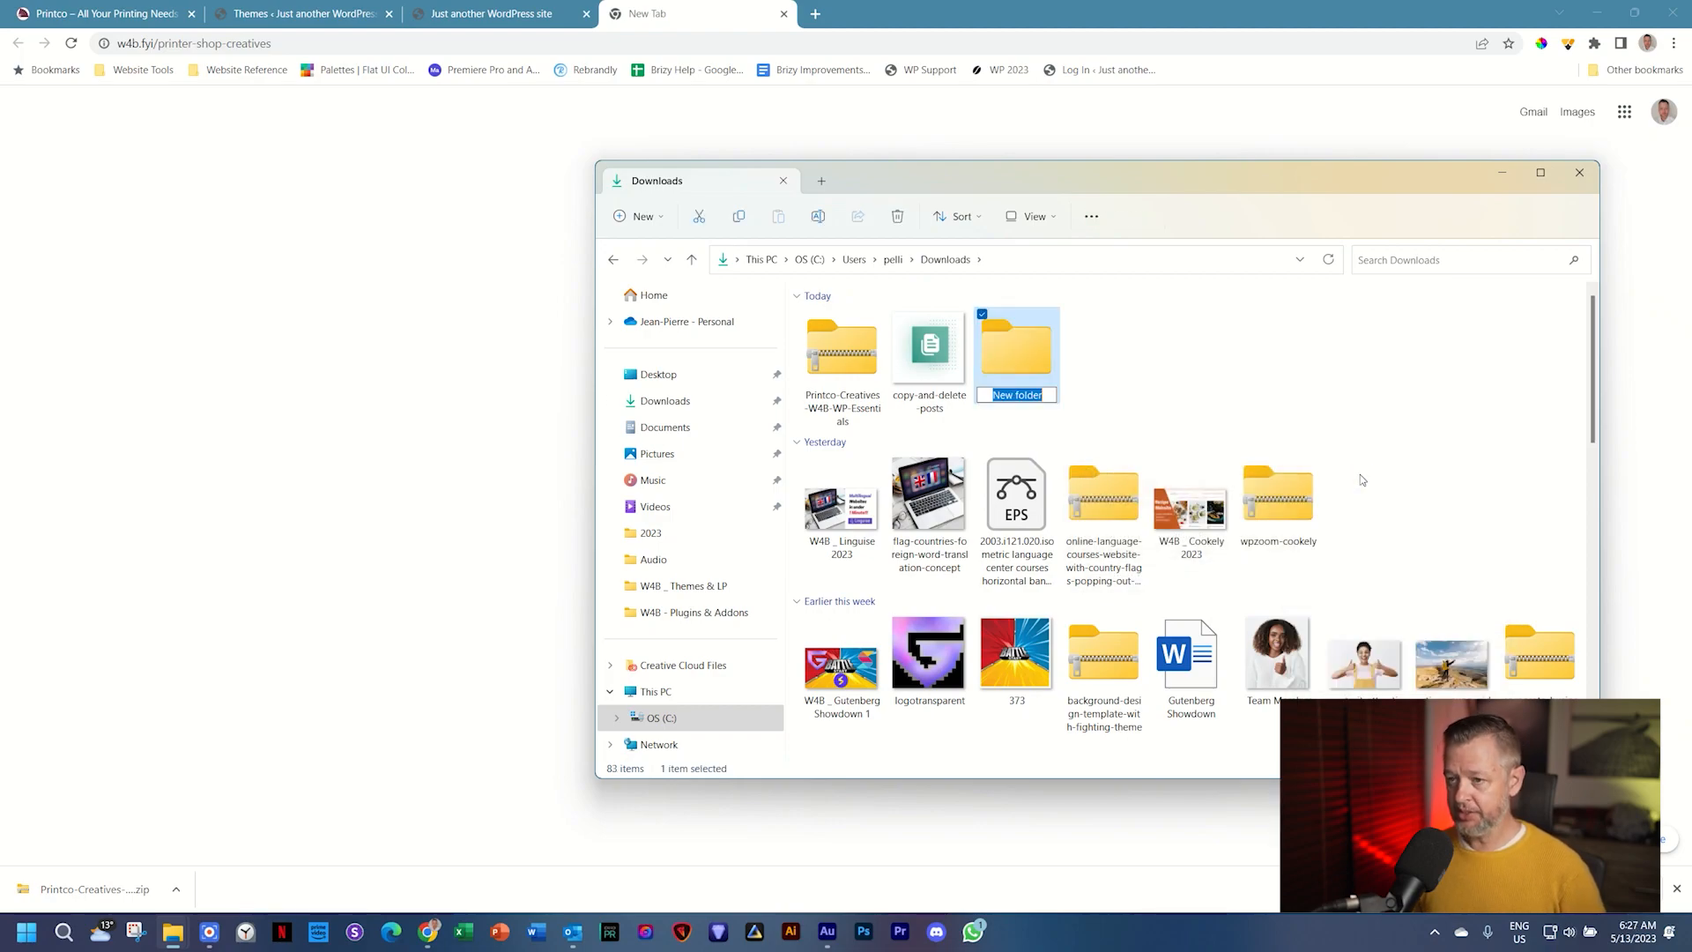
pyautogui.write('intc')
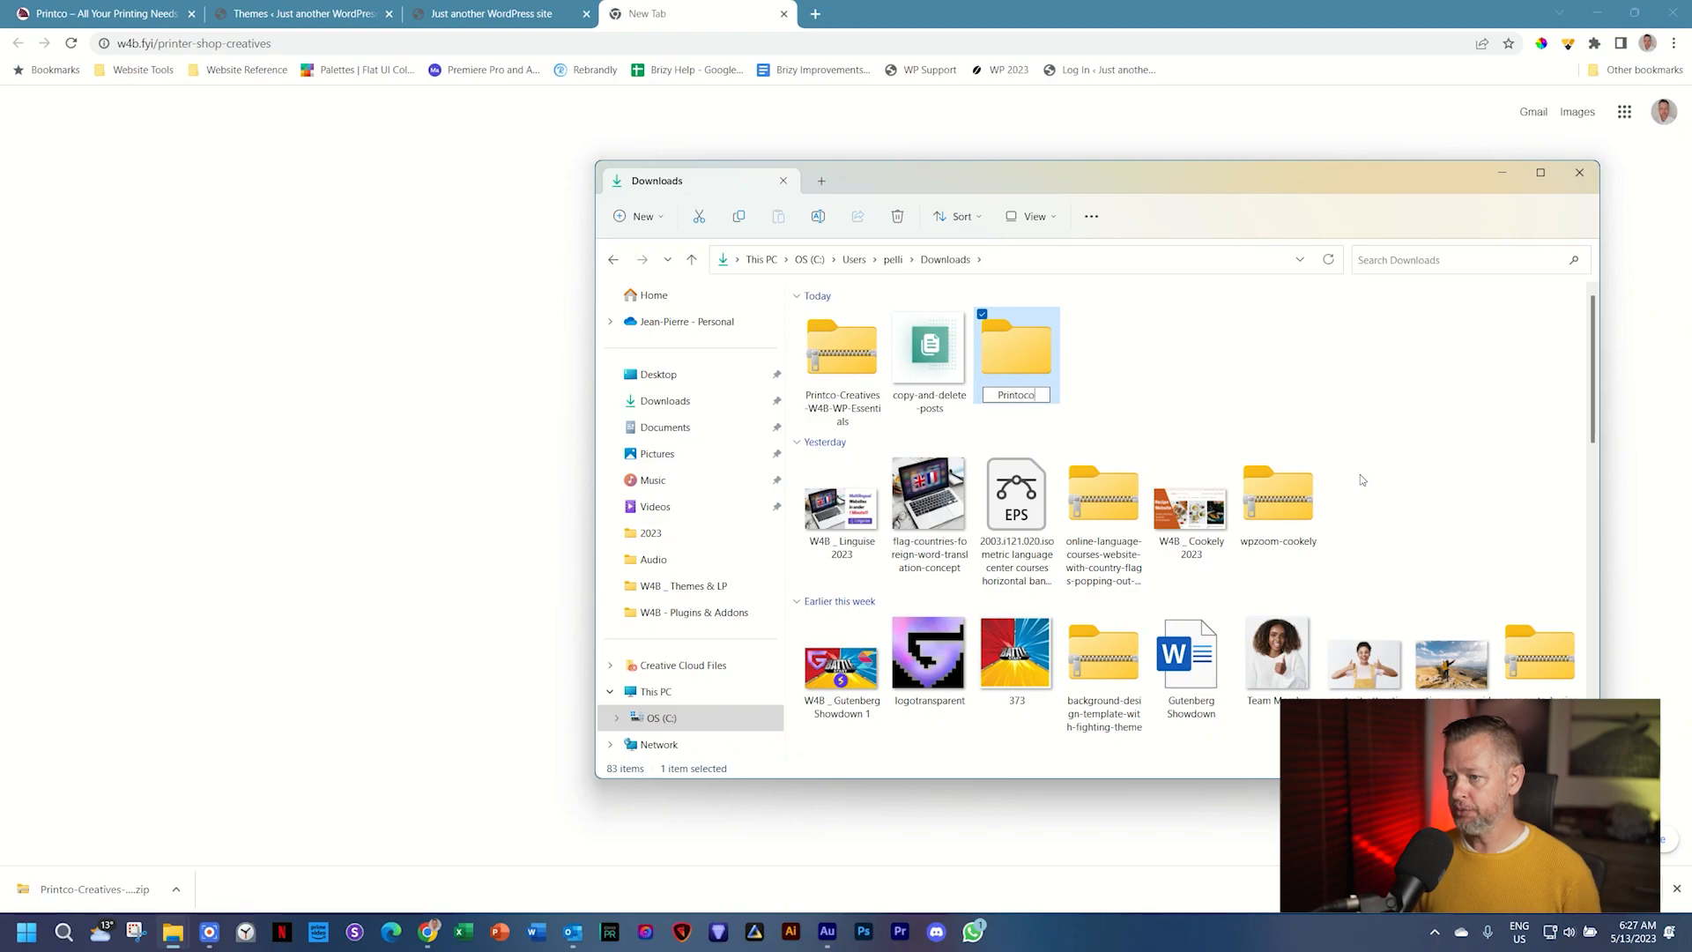
pyautogui.press('BackSpace')
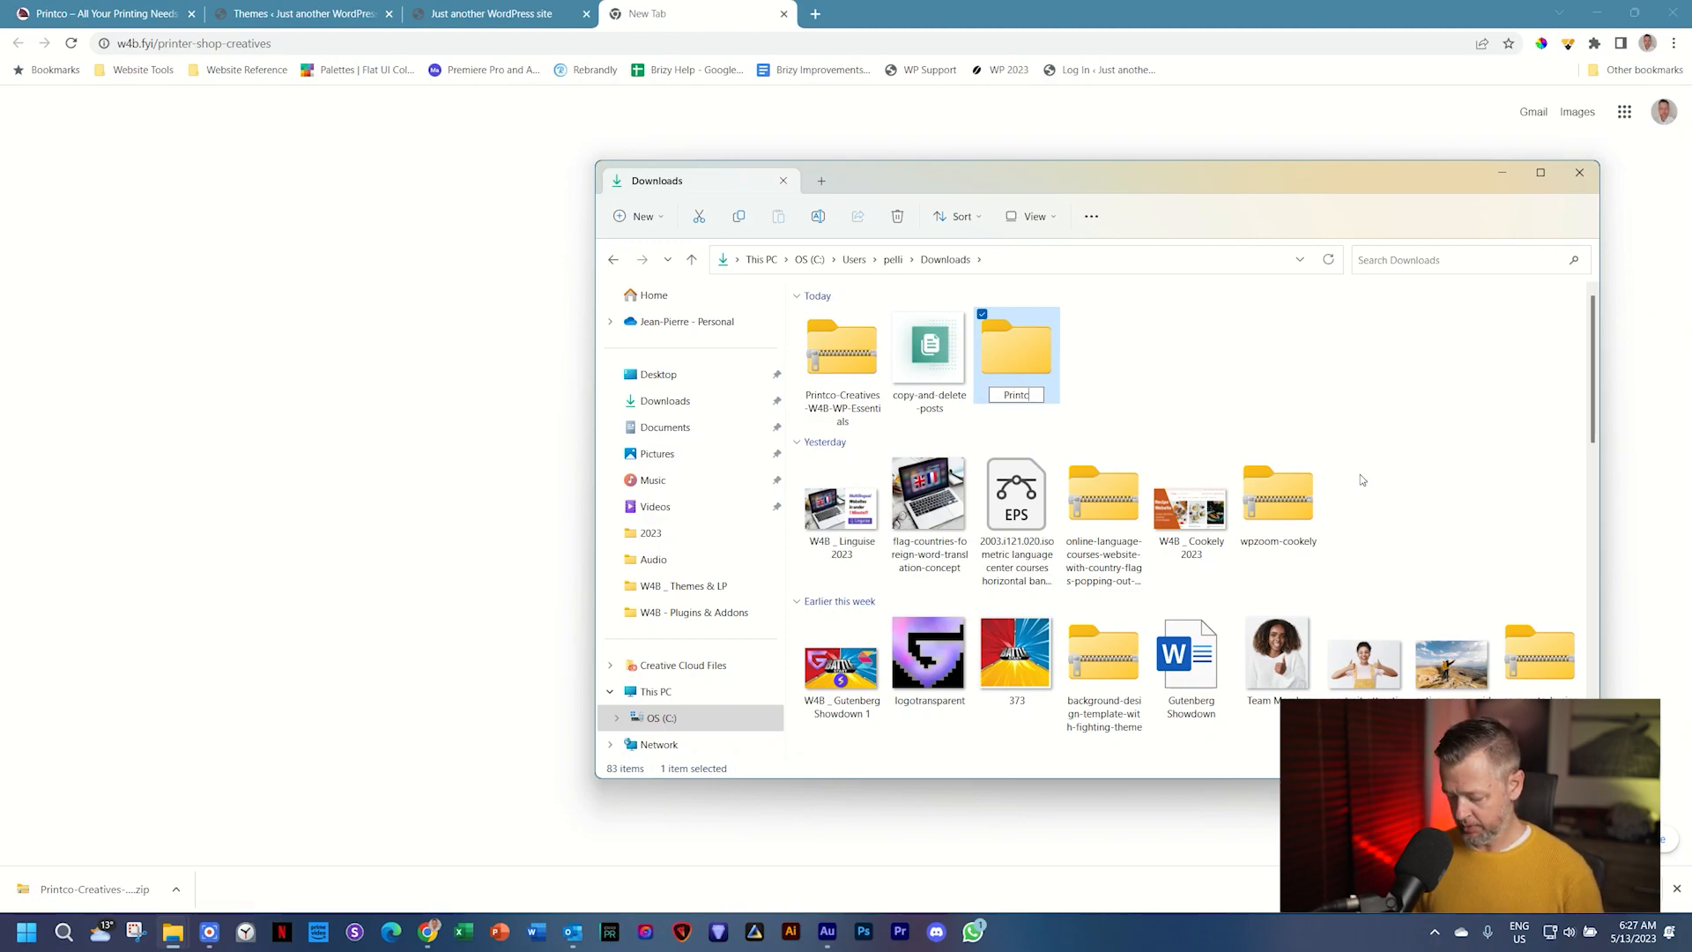
pyautogui.write('o')
pyautogui.press('Return')
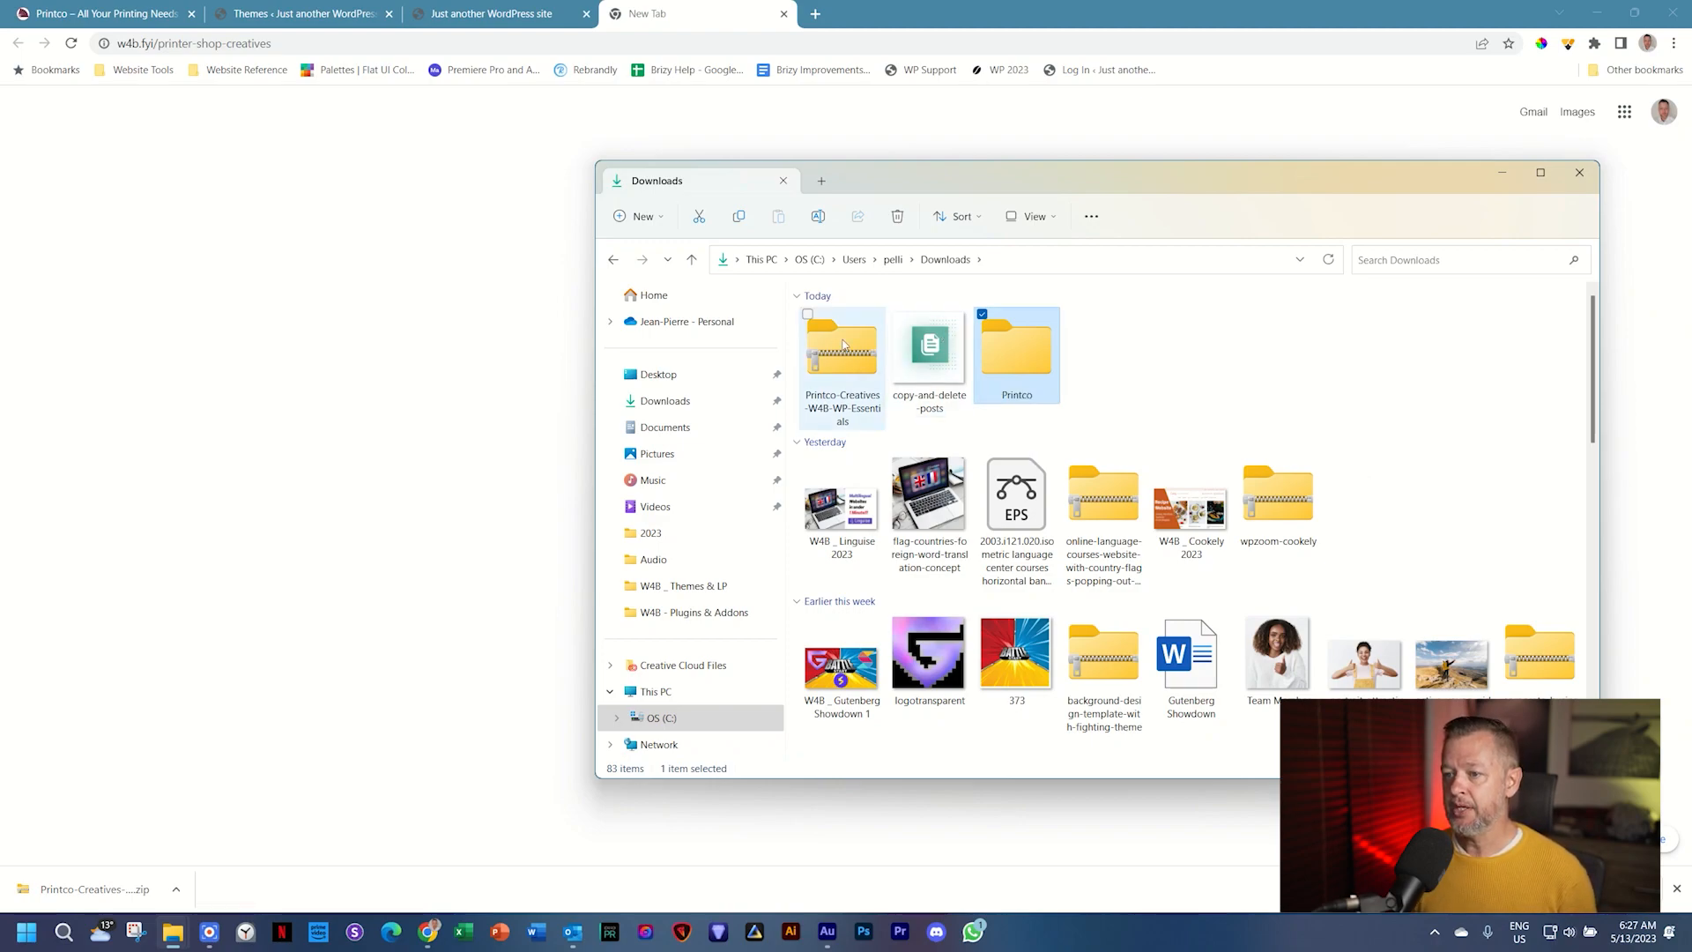
# Copy all ten files from inside the creatives zip
pyautogui.doubleClick(843, 344)
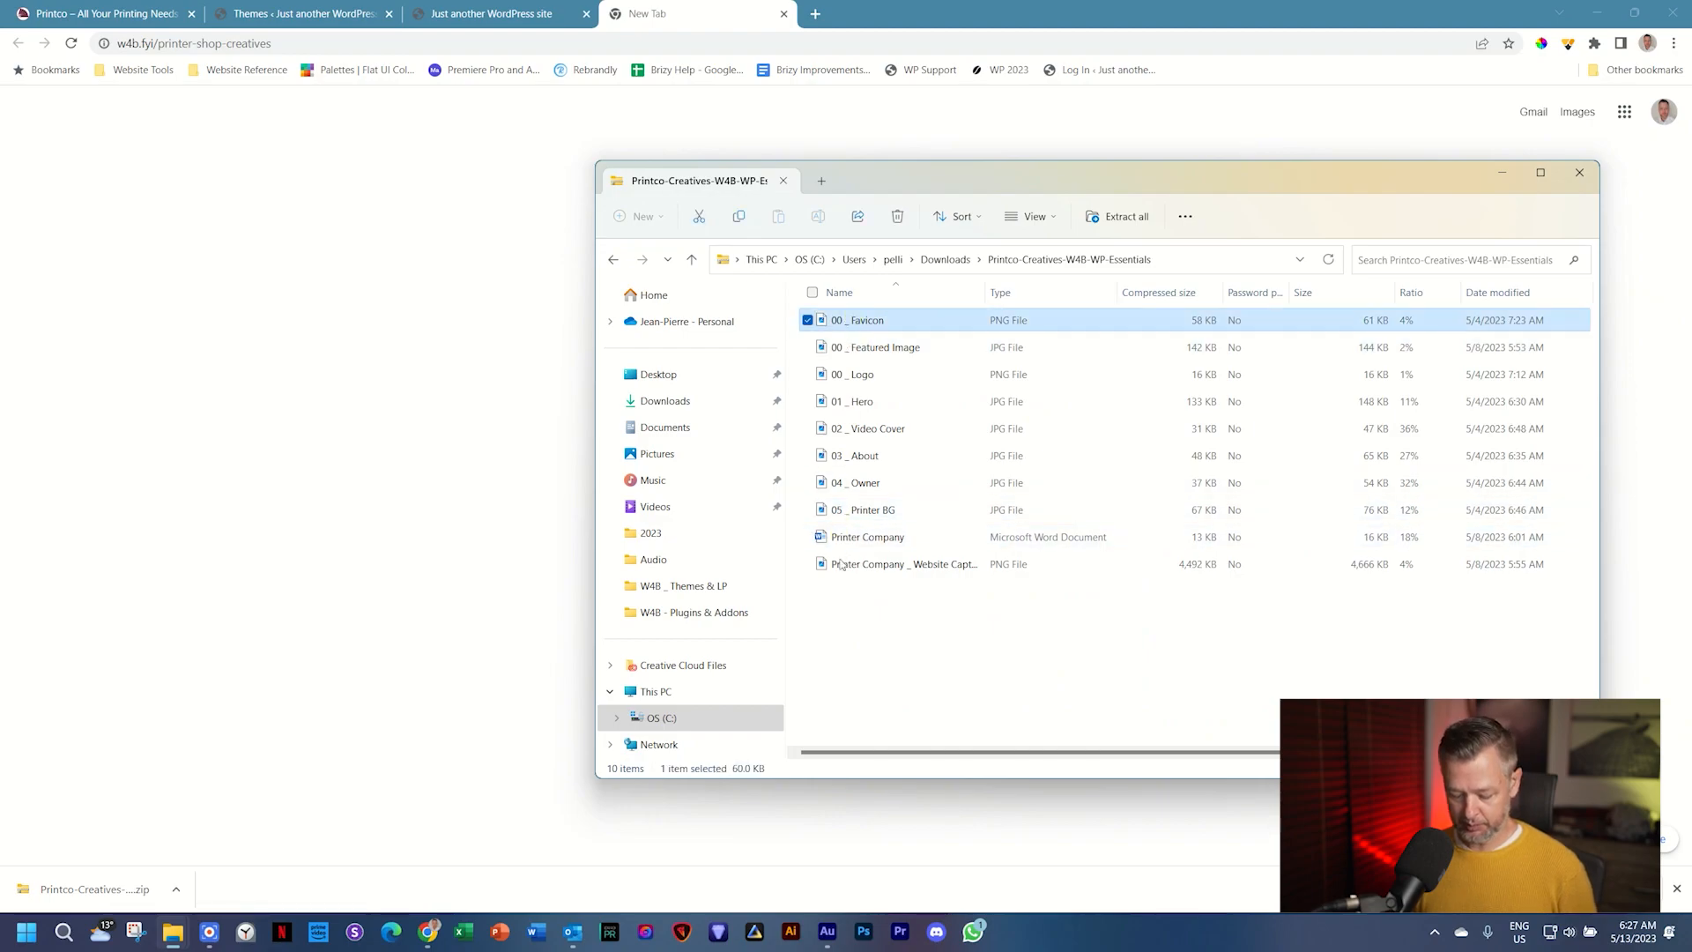
pyautogui.hotkey('ctrl', 'a')
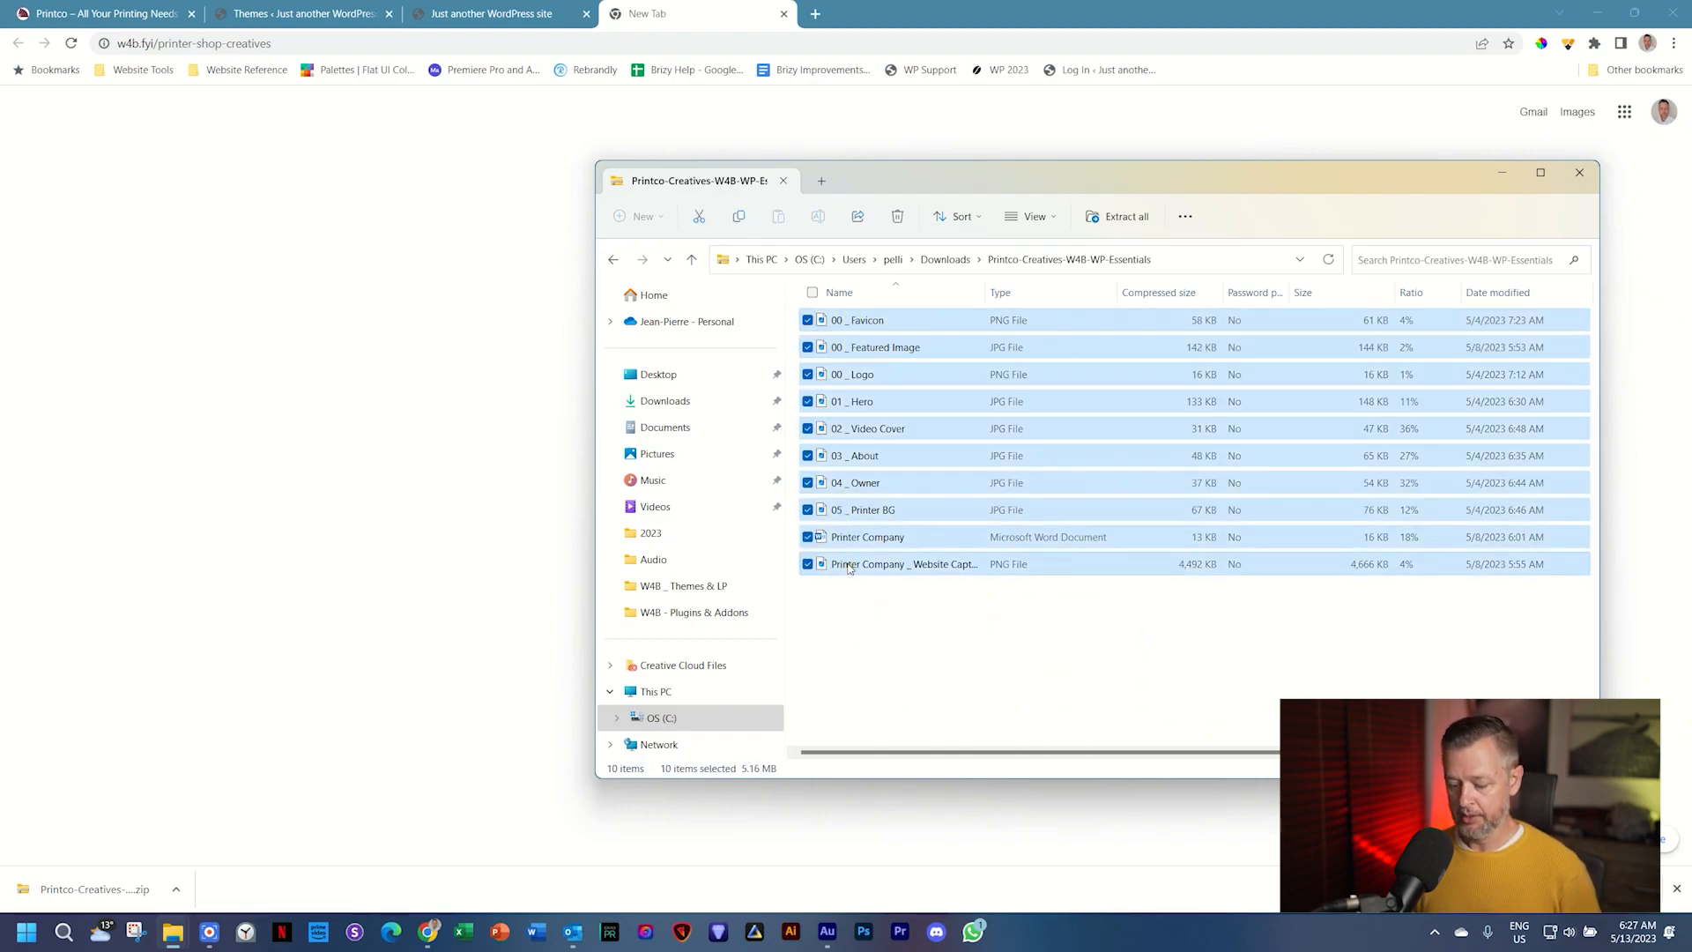
pyautogui.rightClick(881, 462)
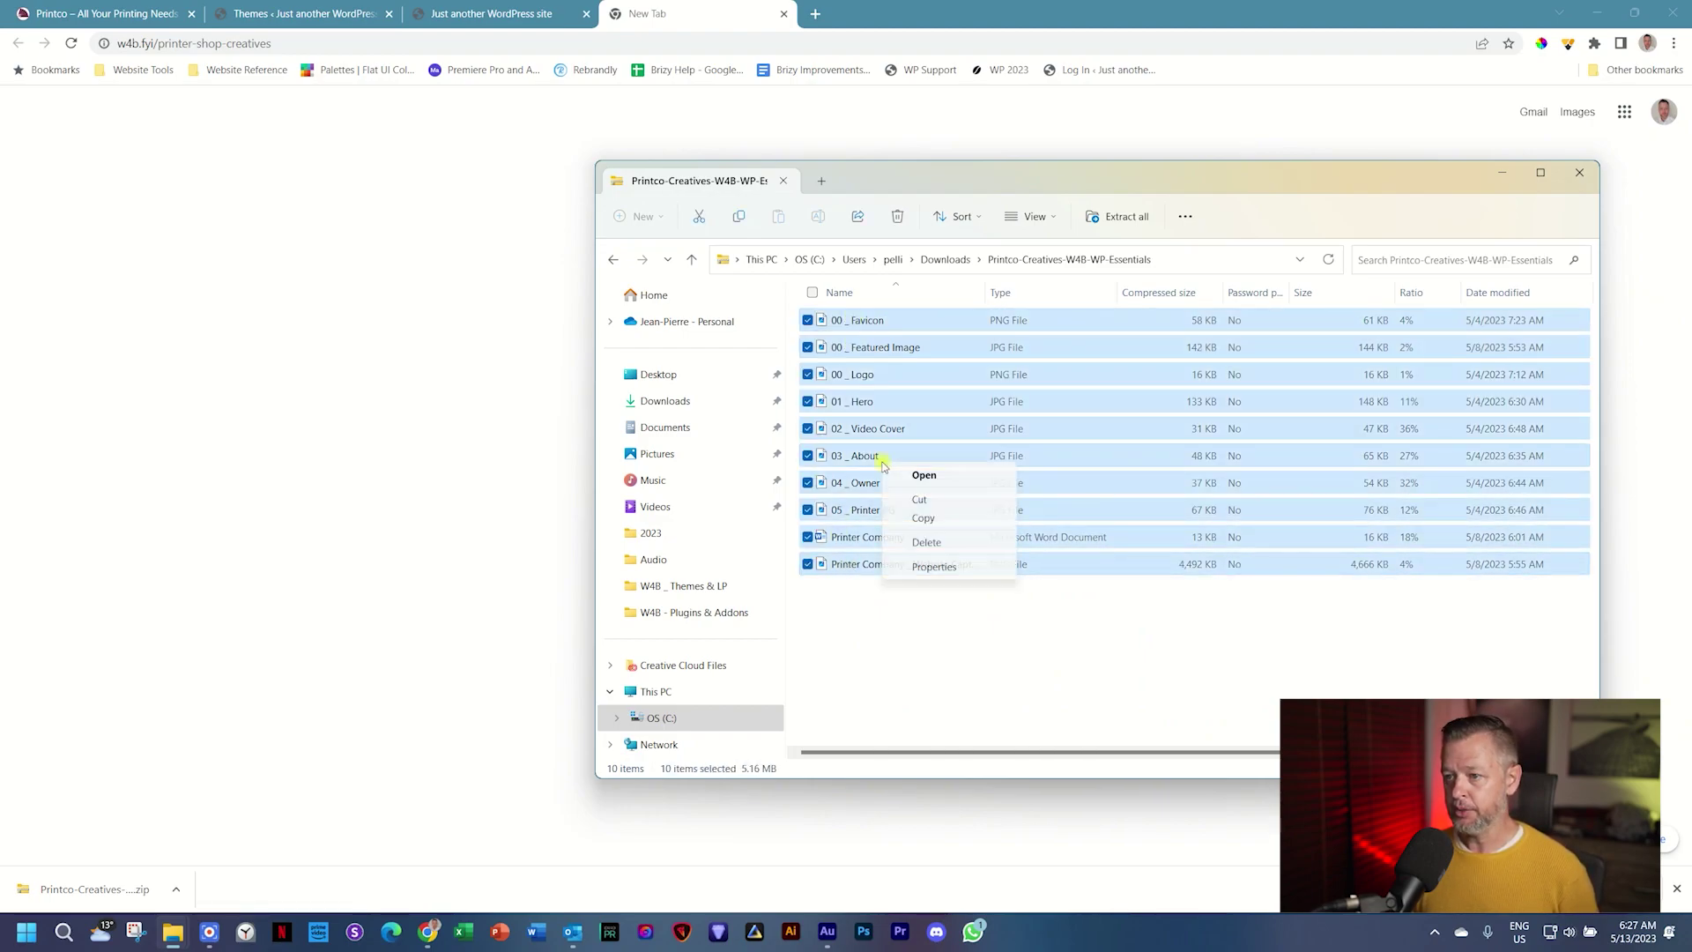
pyautogui.click(922, 517)
# Paste the ten files into the Printco folder and show them as medium icon thumbnails
pyautogui.click(943, 259)
pyautogui.doubleClick(1016, 351)
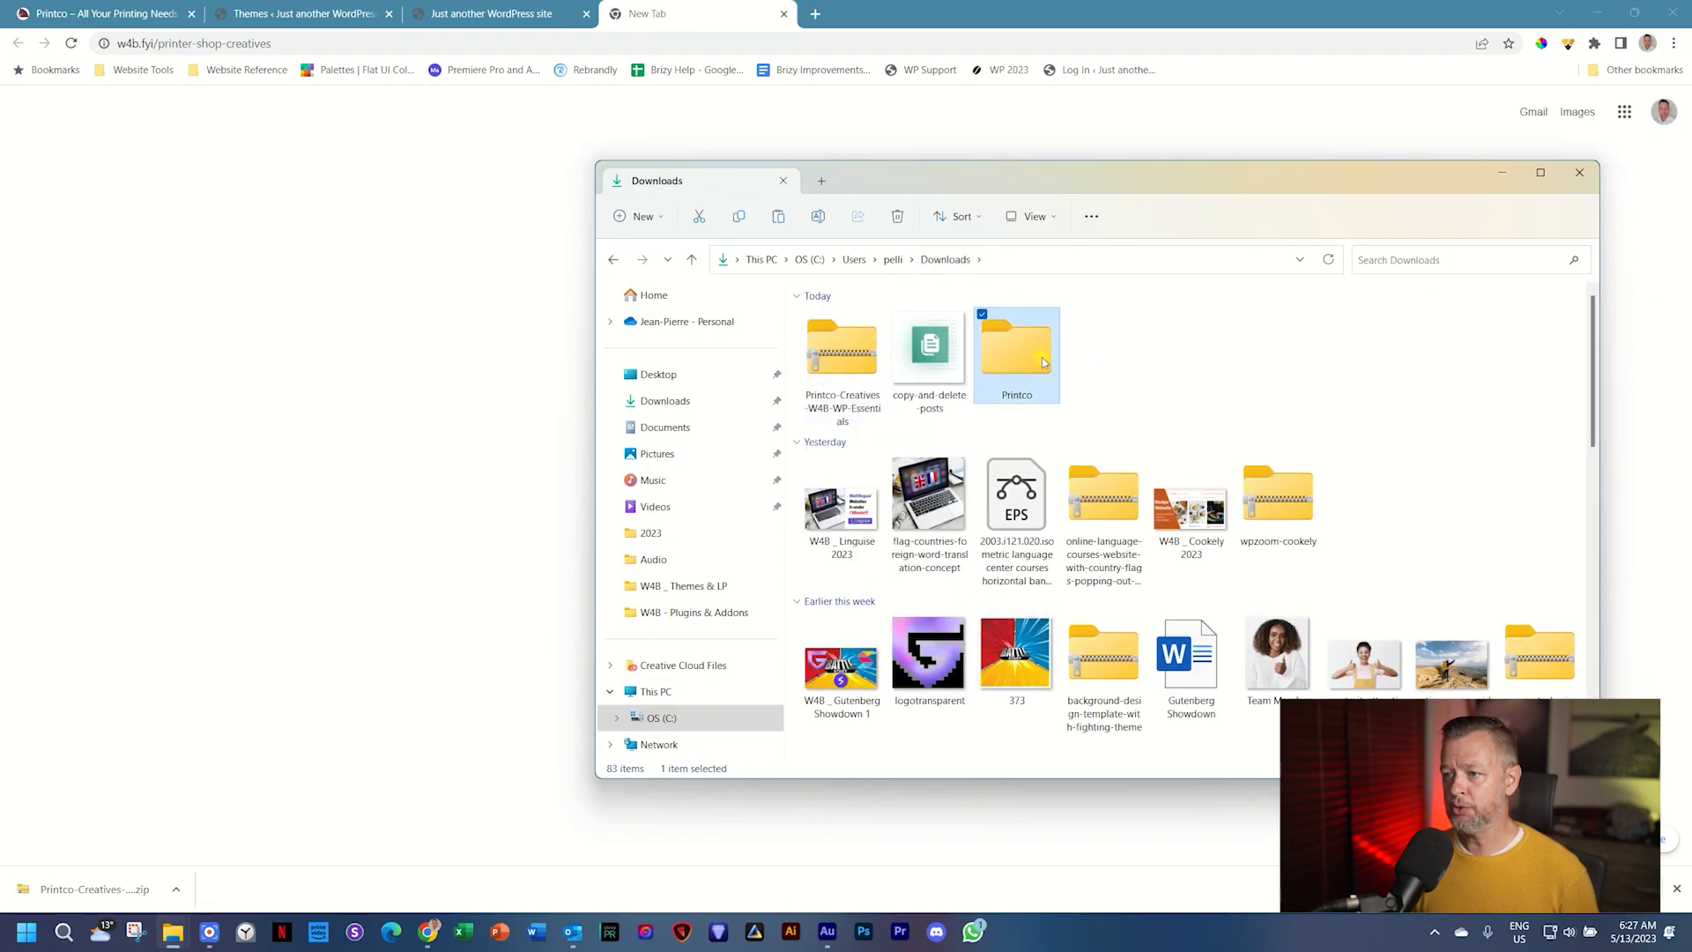
pyautogui.rightClick(1043, 357)
pyautogui.moveTo(1092, 413)
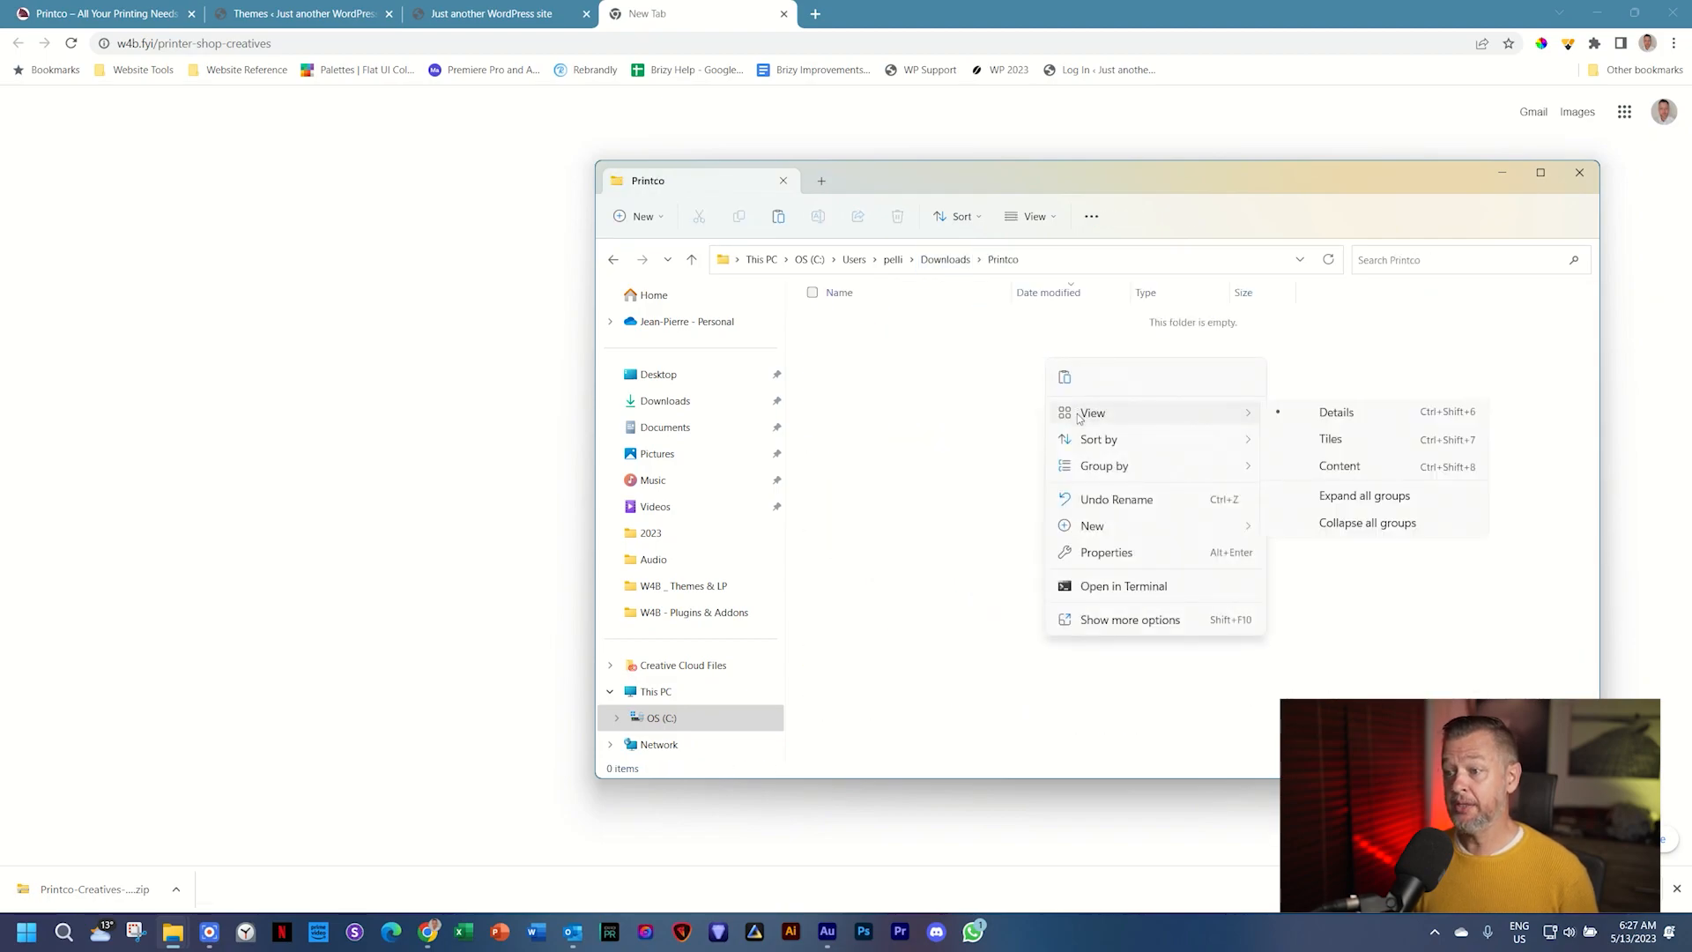
pyautogui.click(1067, 379)
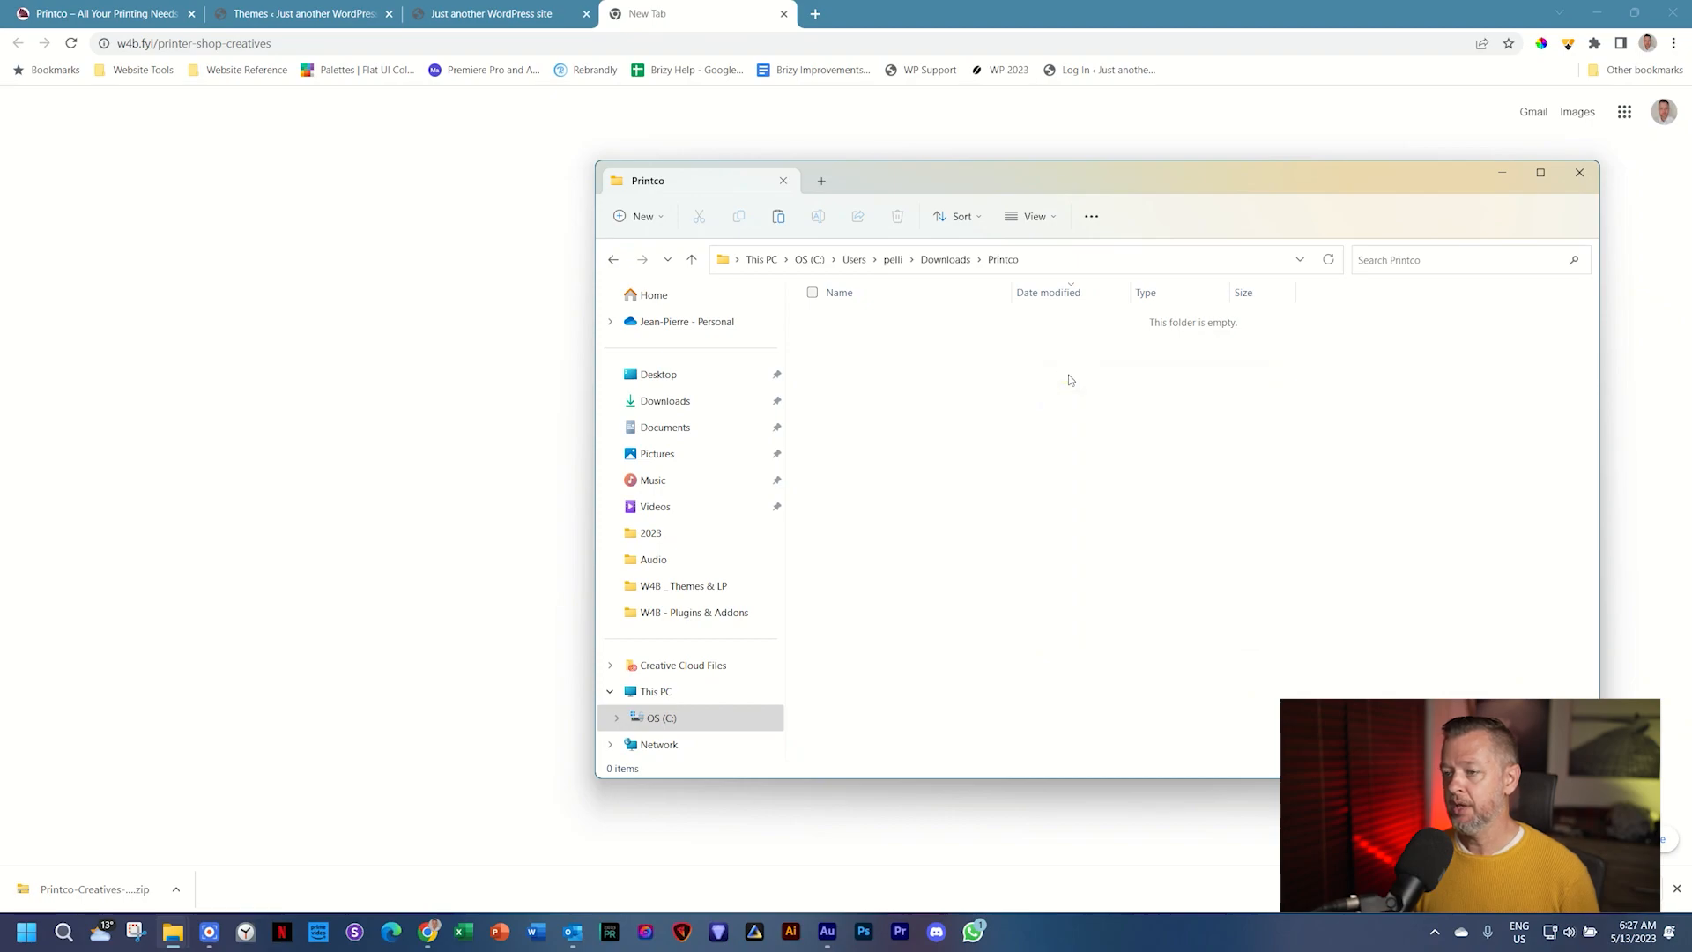
pyautogui.click(945, 259)
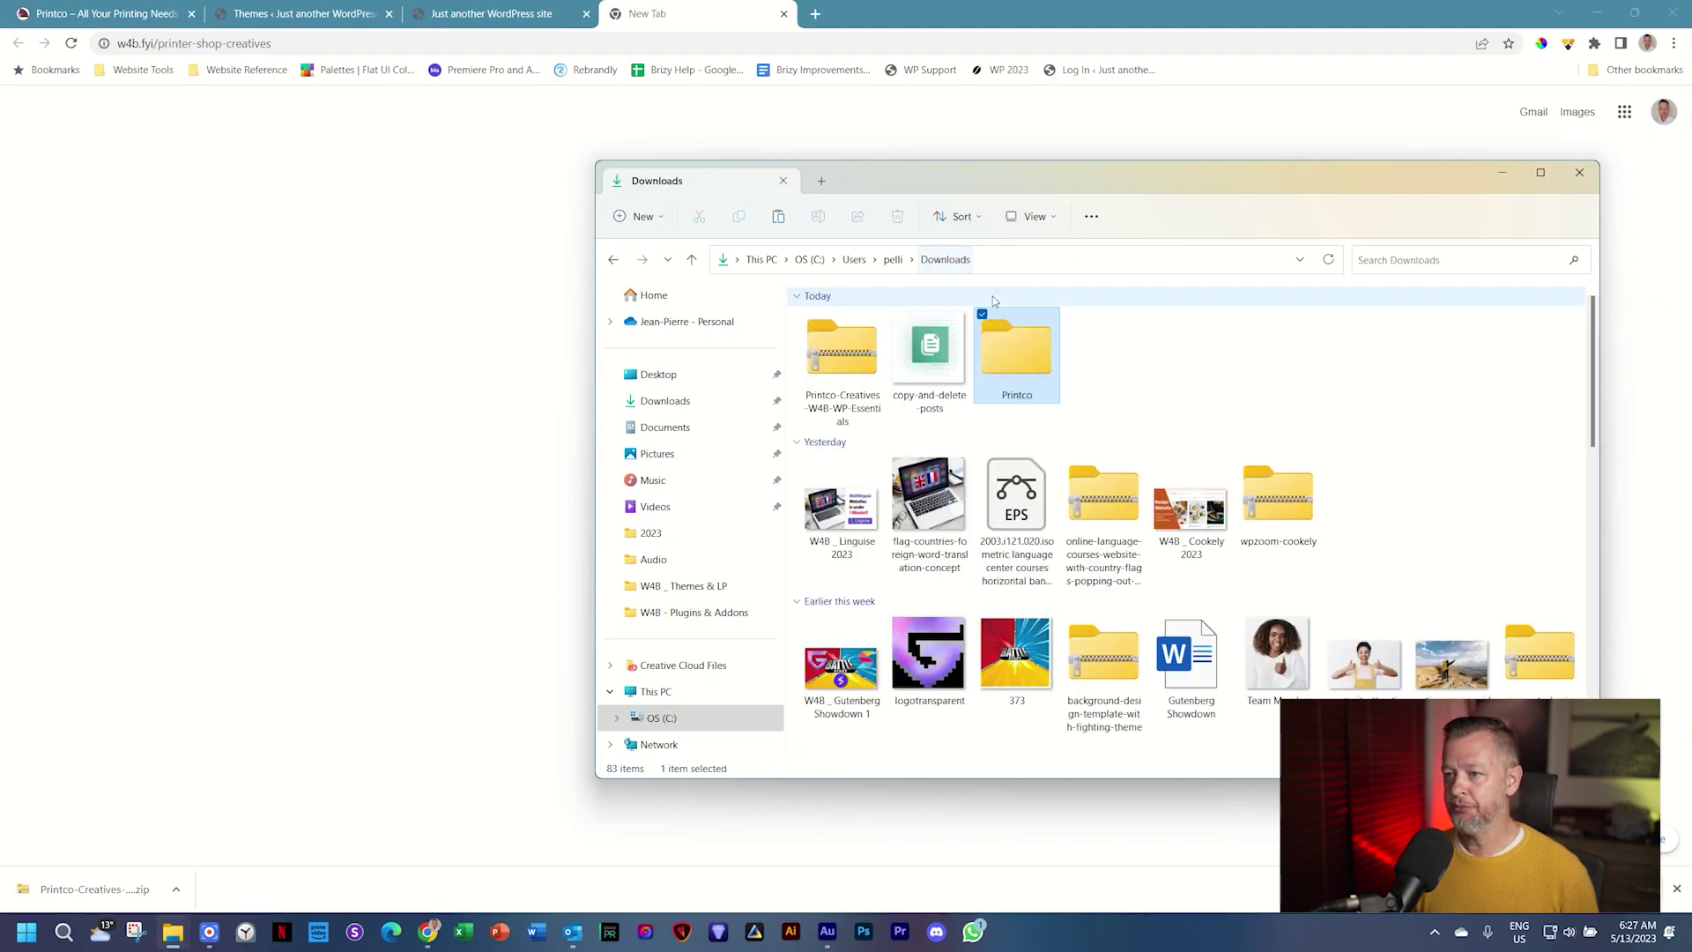
pyautogui.doubleClick(1012, 365)
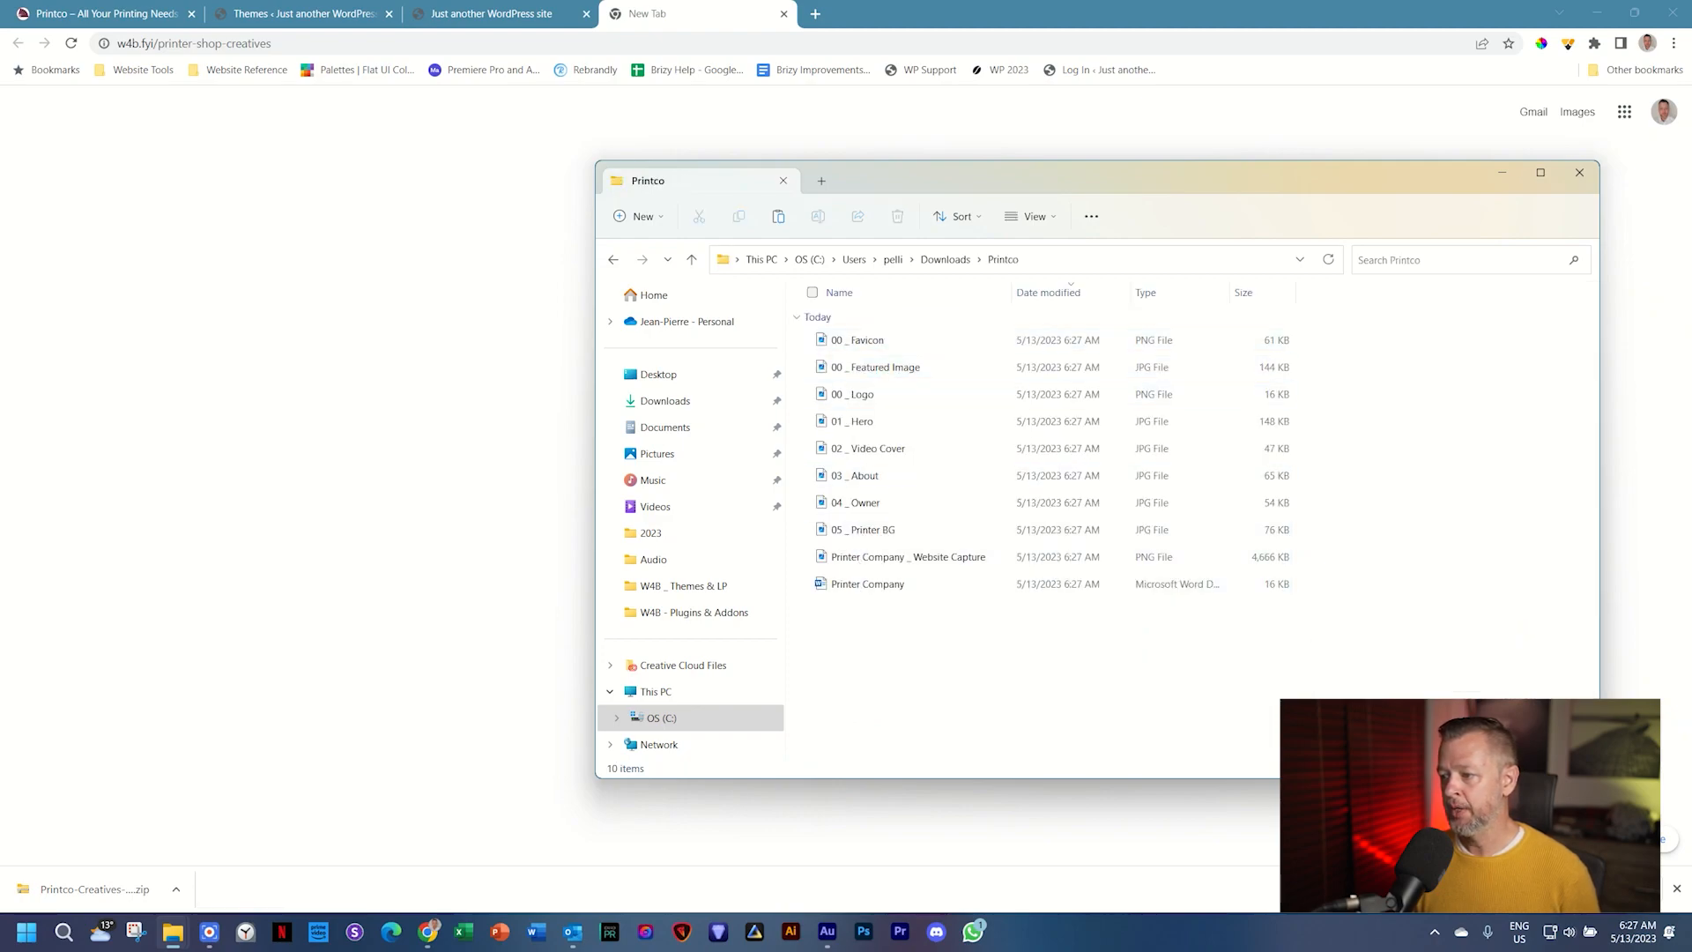
pyautogui.hotkey('ctrl', 'shift', '3')
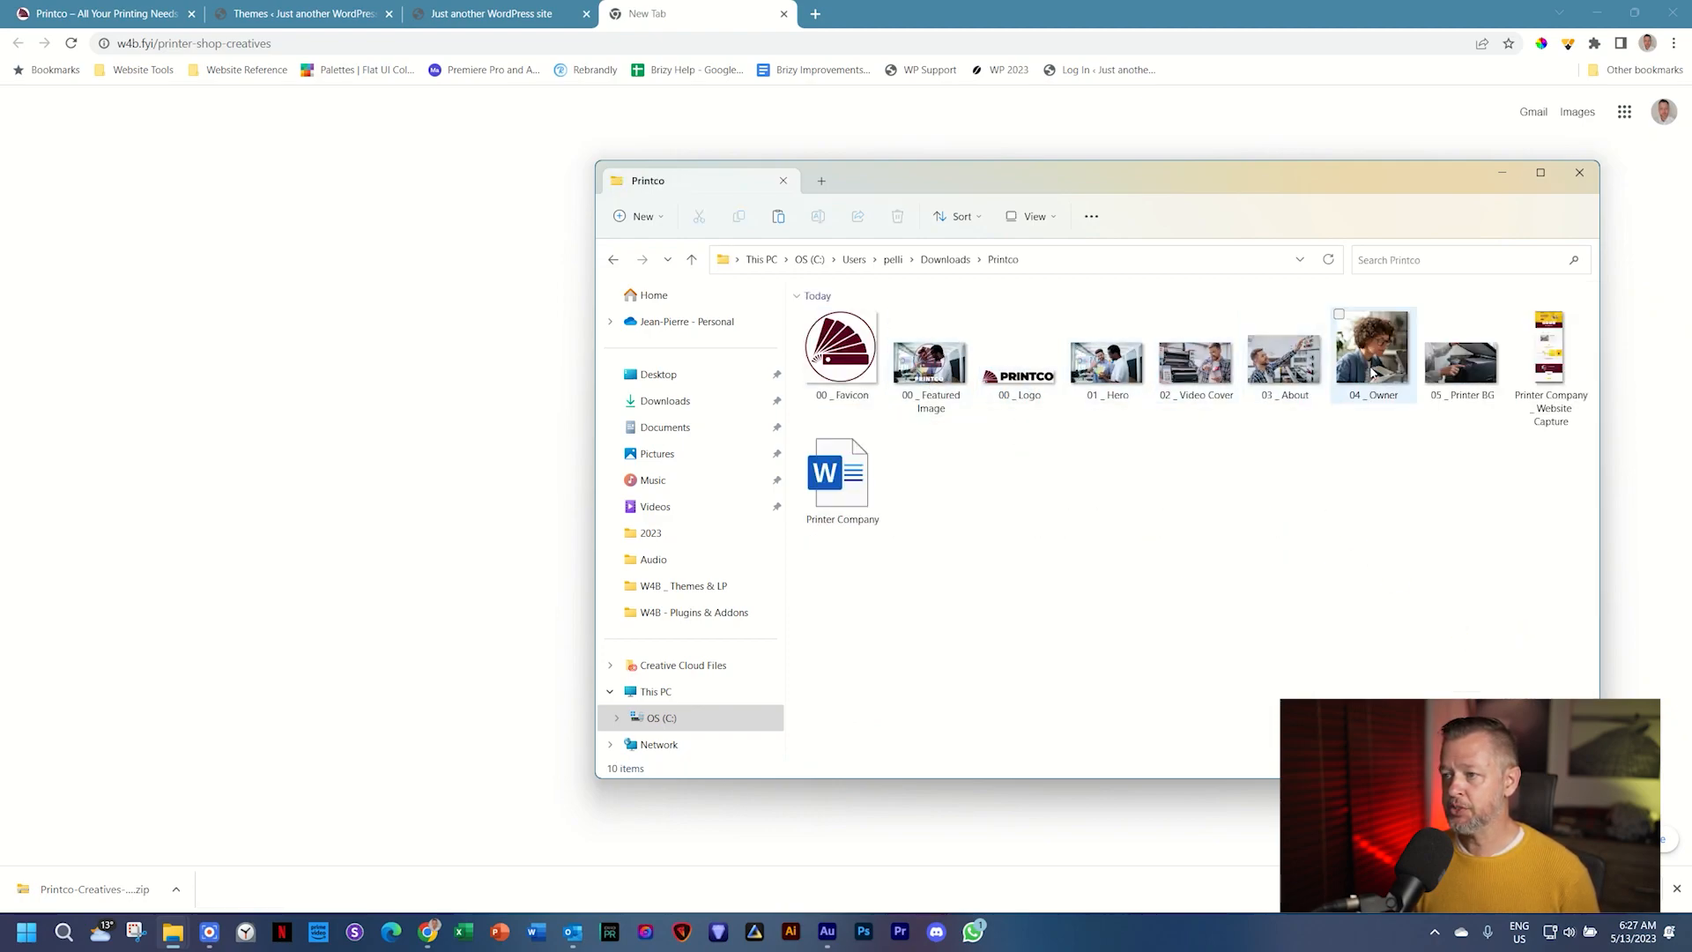
# View the Printer Company _ Website Capture image in Photos, then close the viewer
pyautogui.doubleClick(1546, 344)
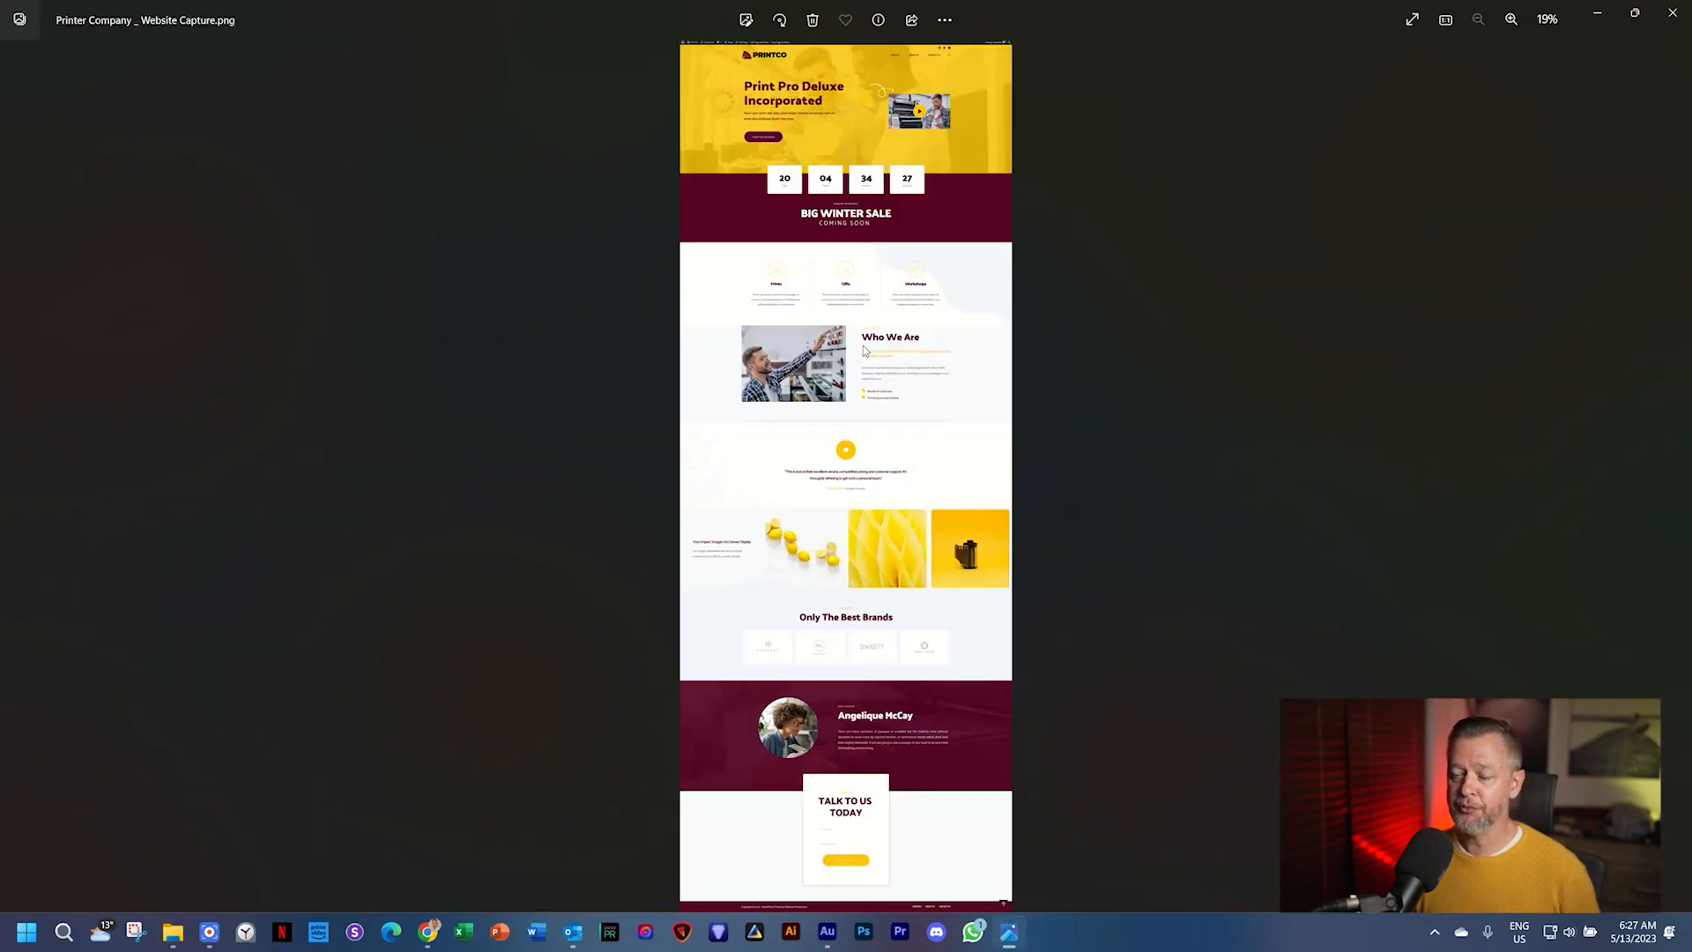
pyautogui.scroll(2, 866, 264)
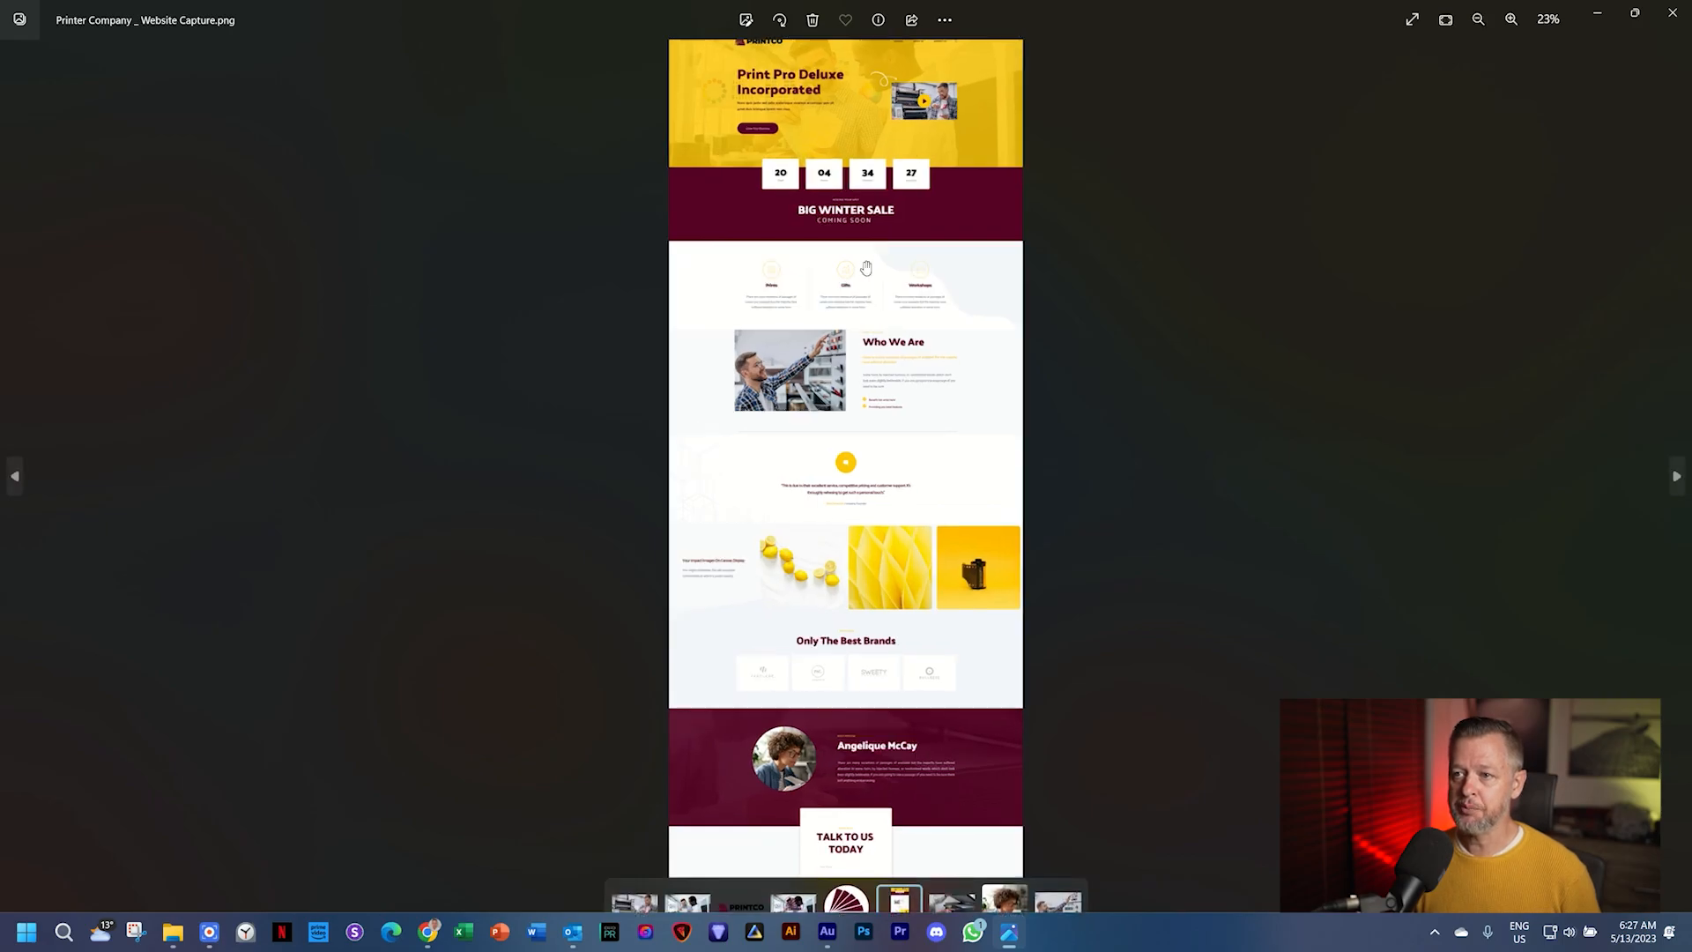
pyautogui.scroll(2, 867, 266)
pyautogui.scroll(2, 868, 257)
pyautogui.scroll(-3, 838, 721)
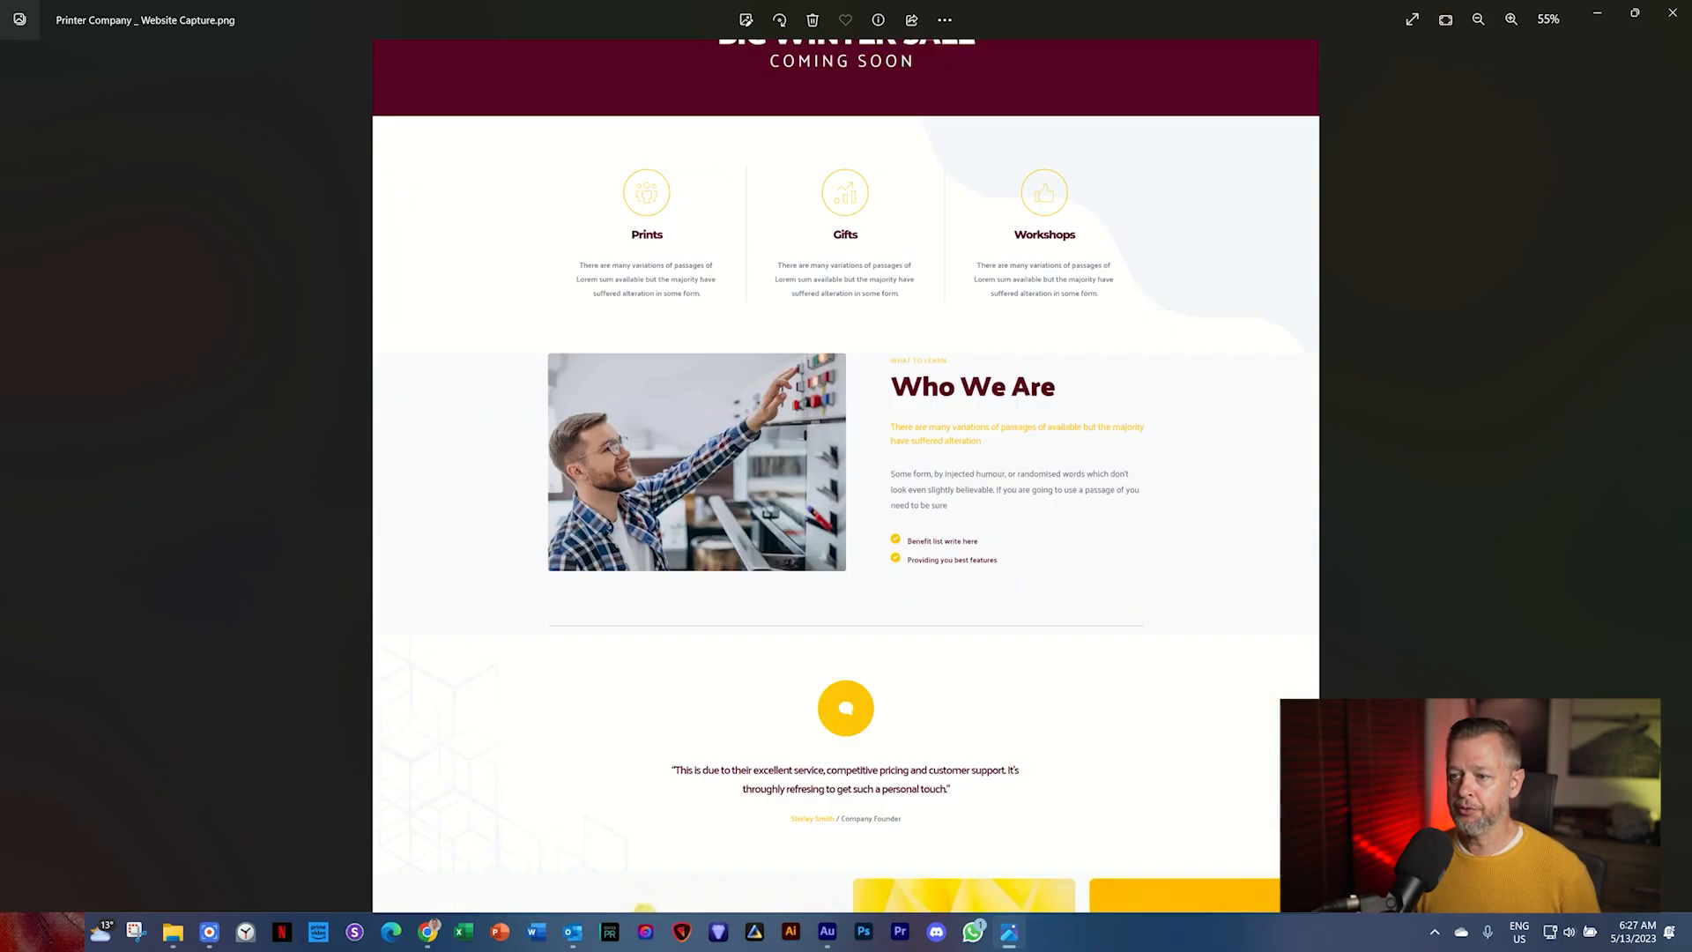
pyautogui.scroll(-1, 852, 740)
pyautogui.scroll(-3, 860, 662)
pyautogui.scroll(-3, 870, 476)
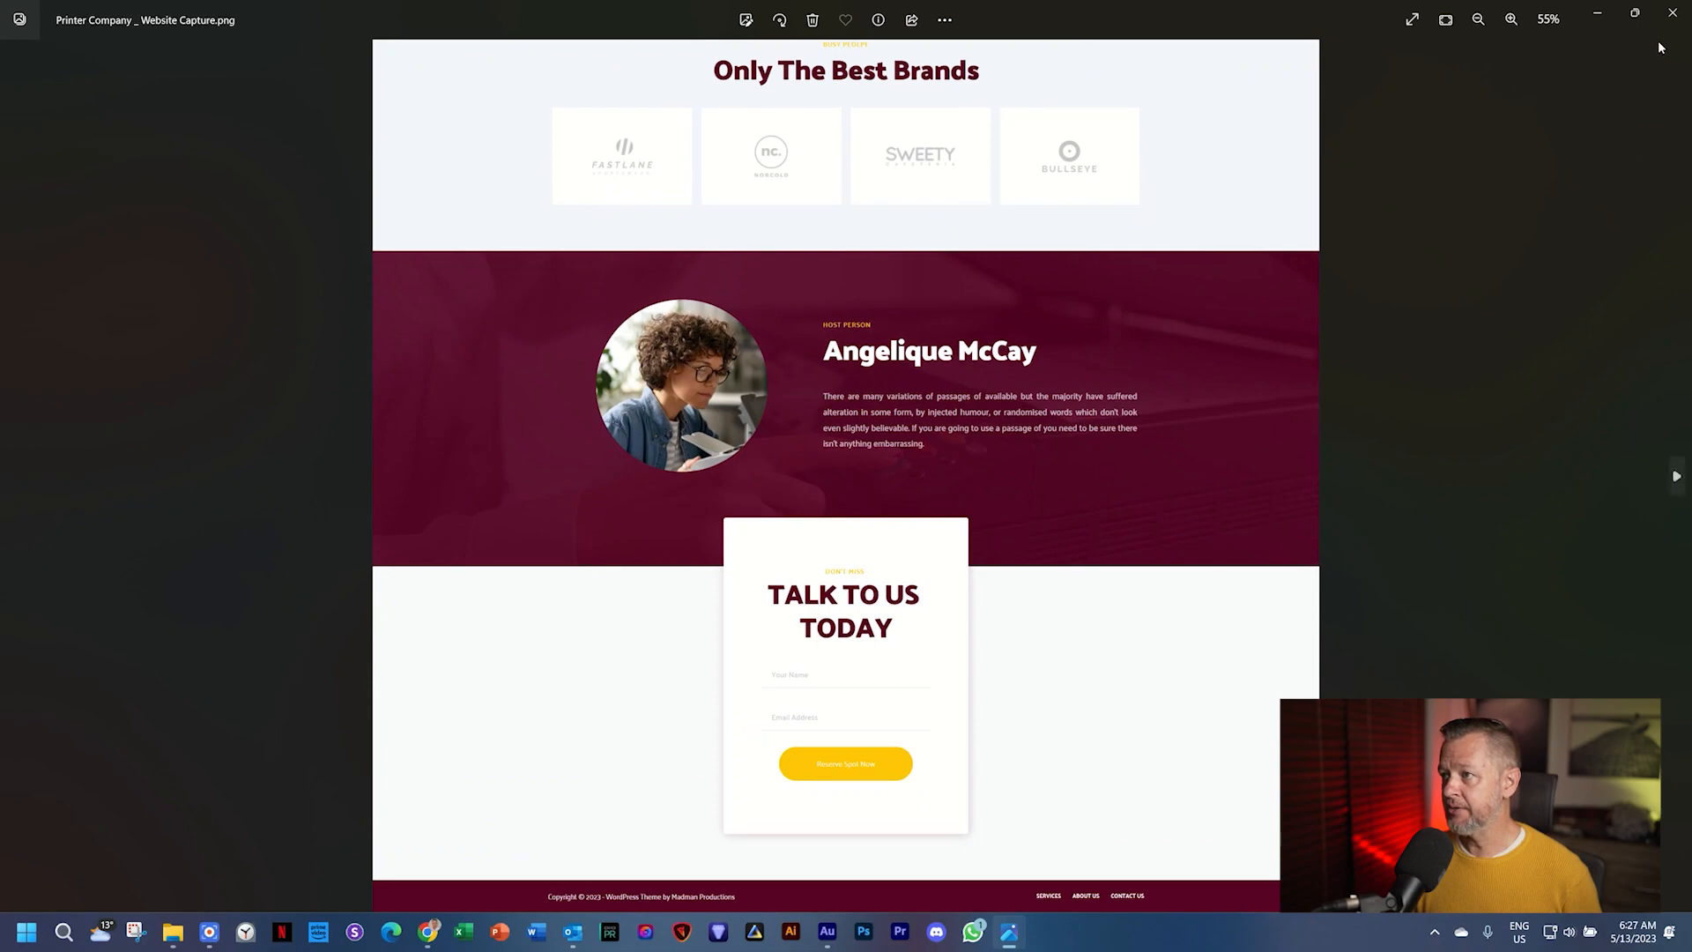
pyautogui.click(1673, 14)
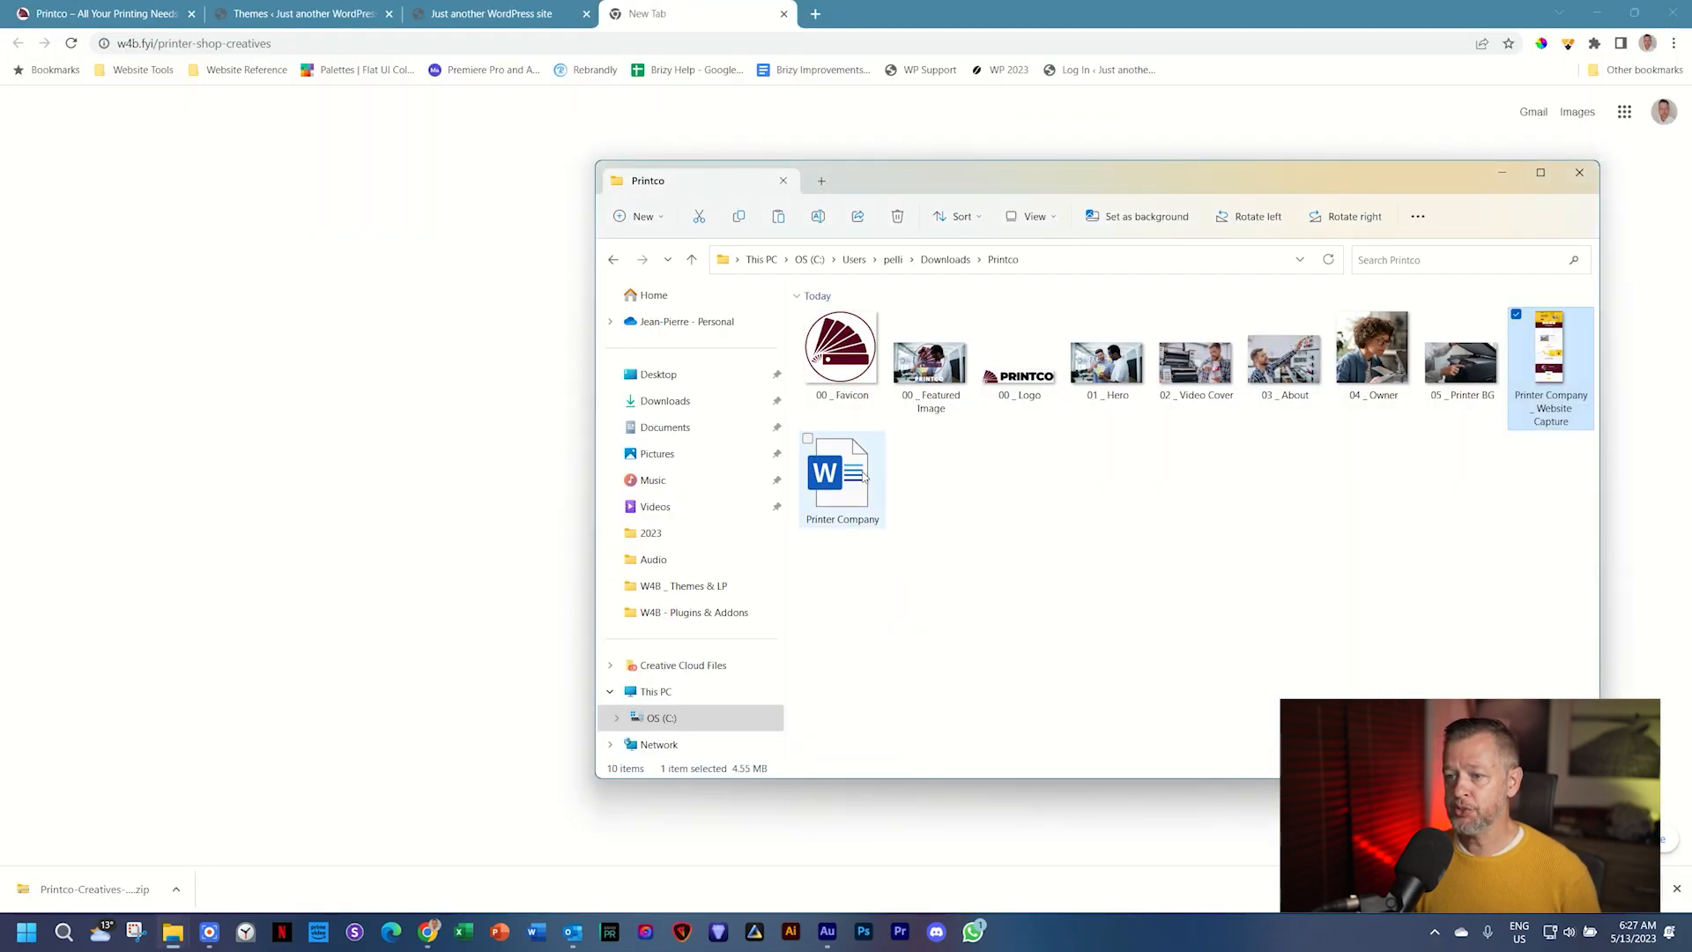
# Open the Printer Company .docx in Word and review the notes down to the Yellow colour code
pyautogui.click(862, 473)
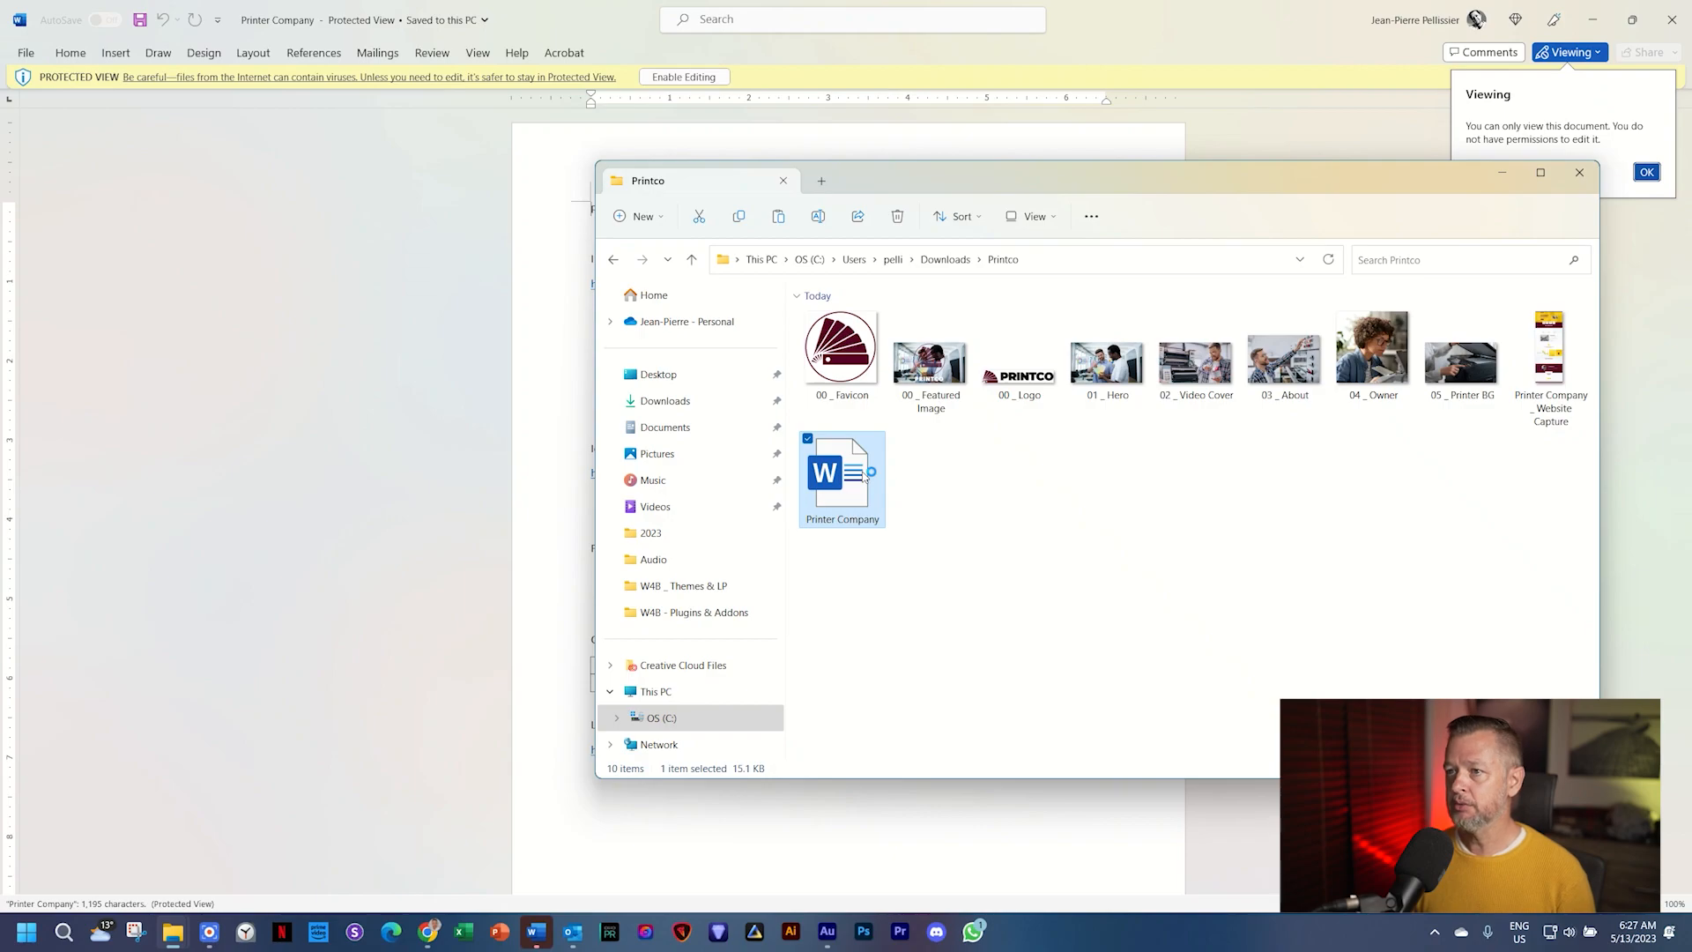
pyautogui.click(1096, 41)
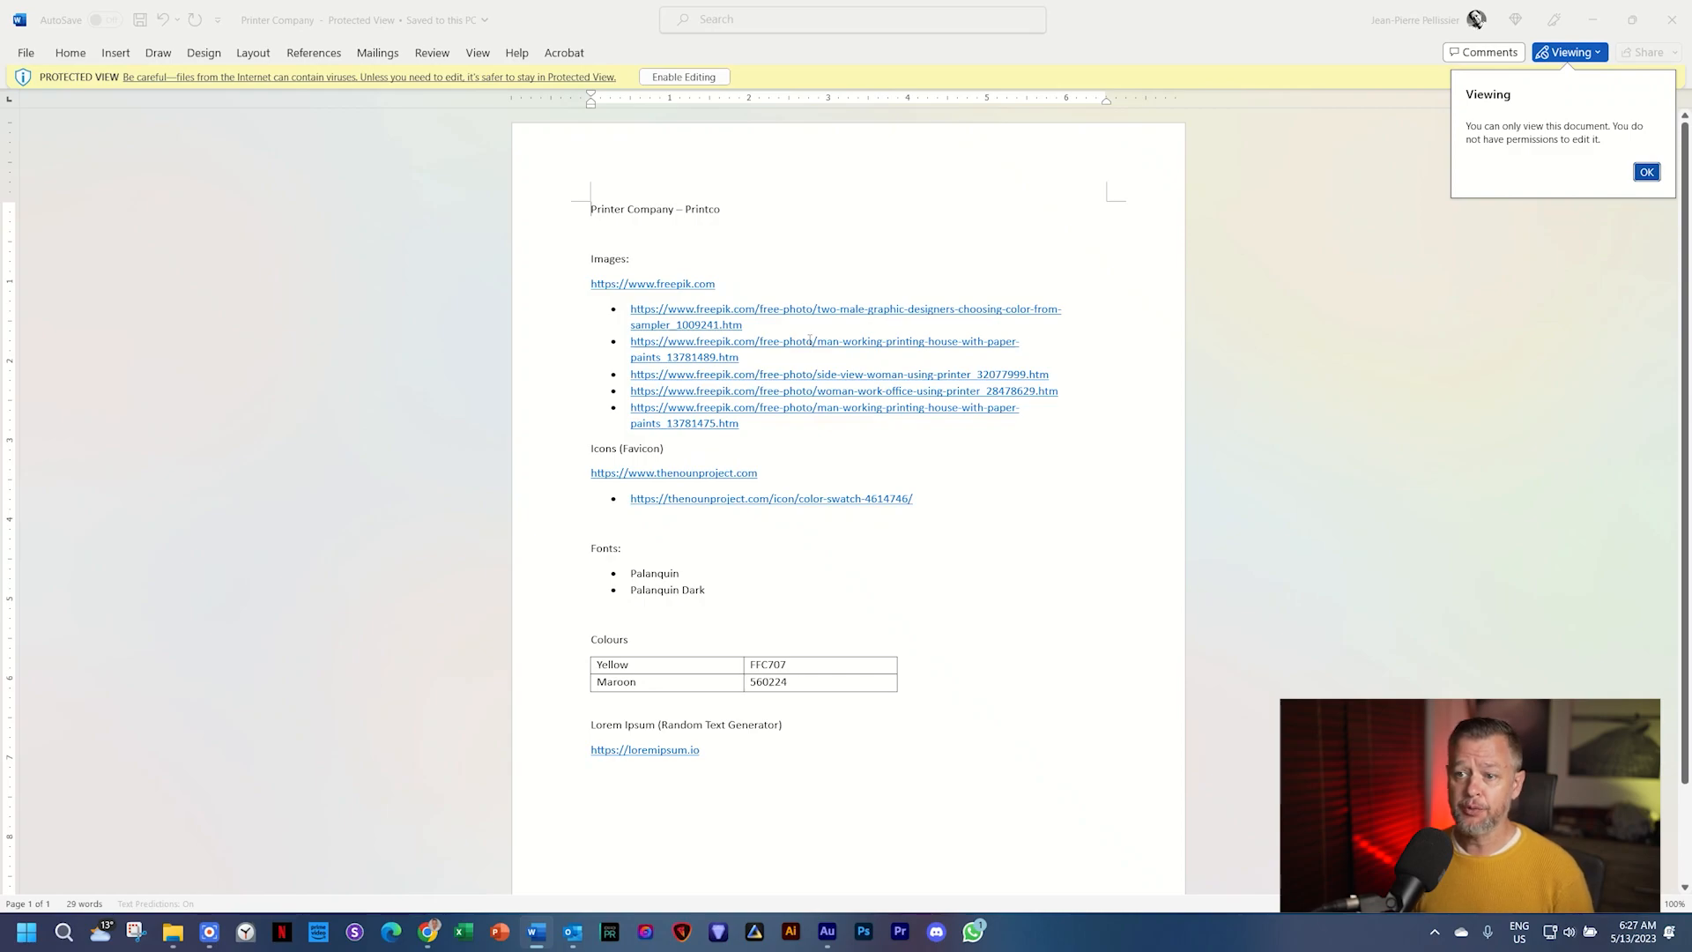
pyautogui.scroll(-2, 681, 424)
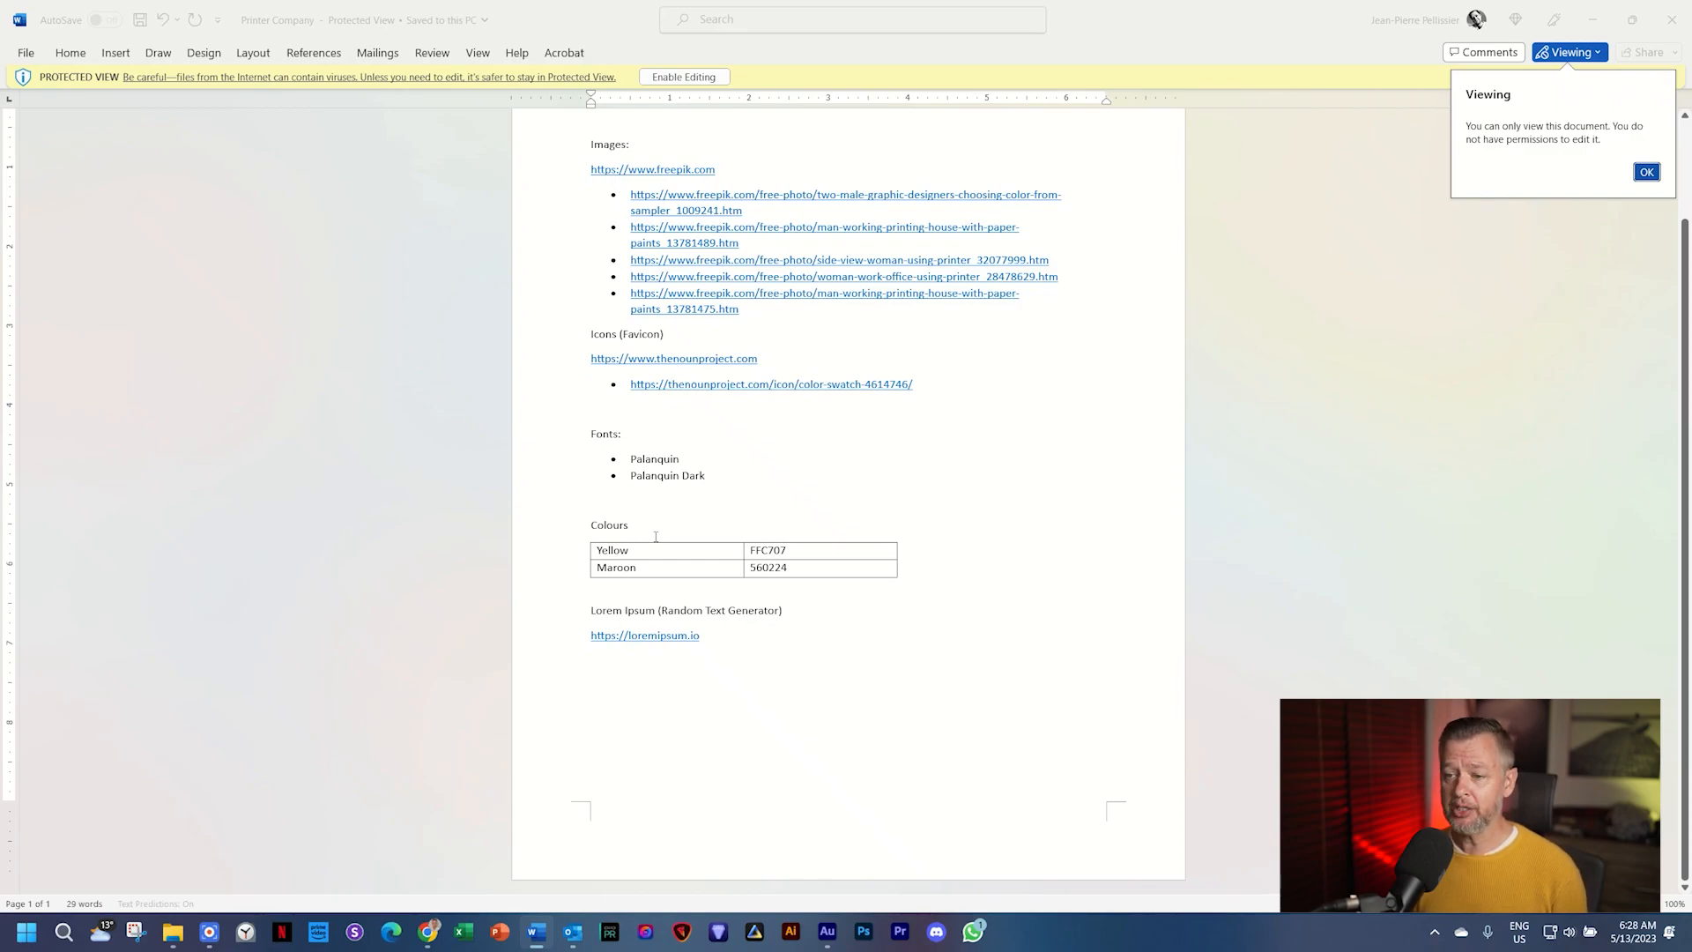
pyautogui.click(805, 548)
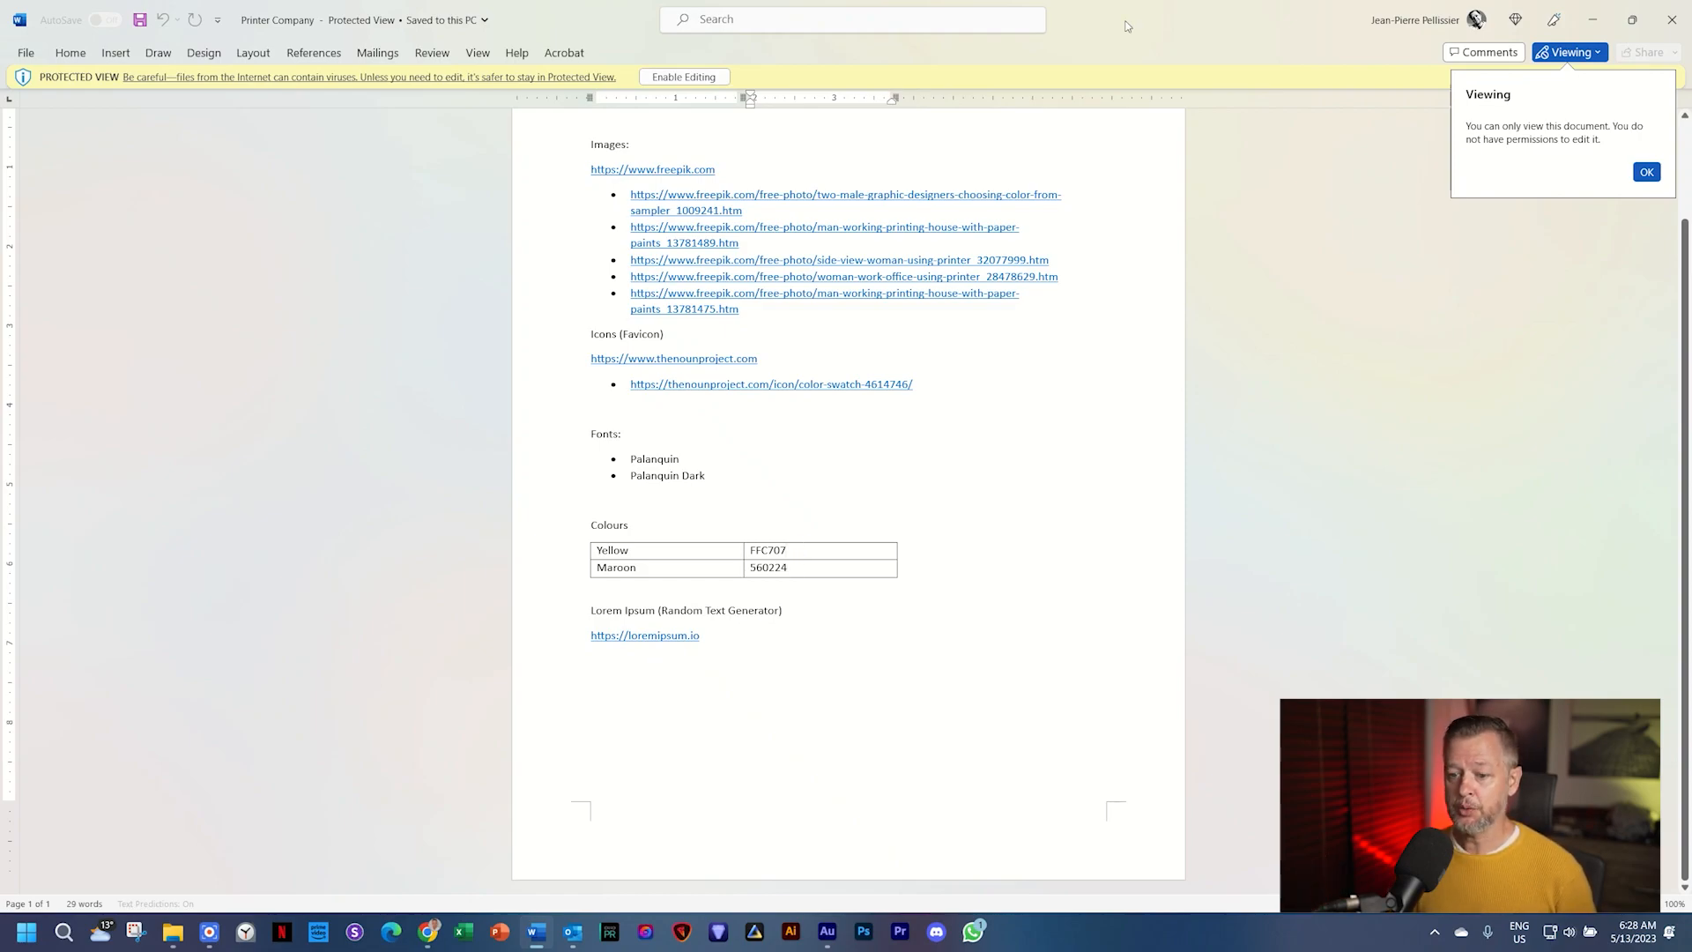
# Return to the WordPress admin tab in Chrome and go to the Media Library
pyautogui.click(428, 932)
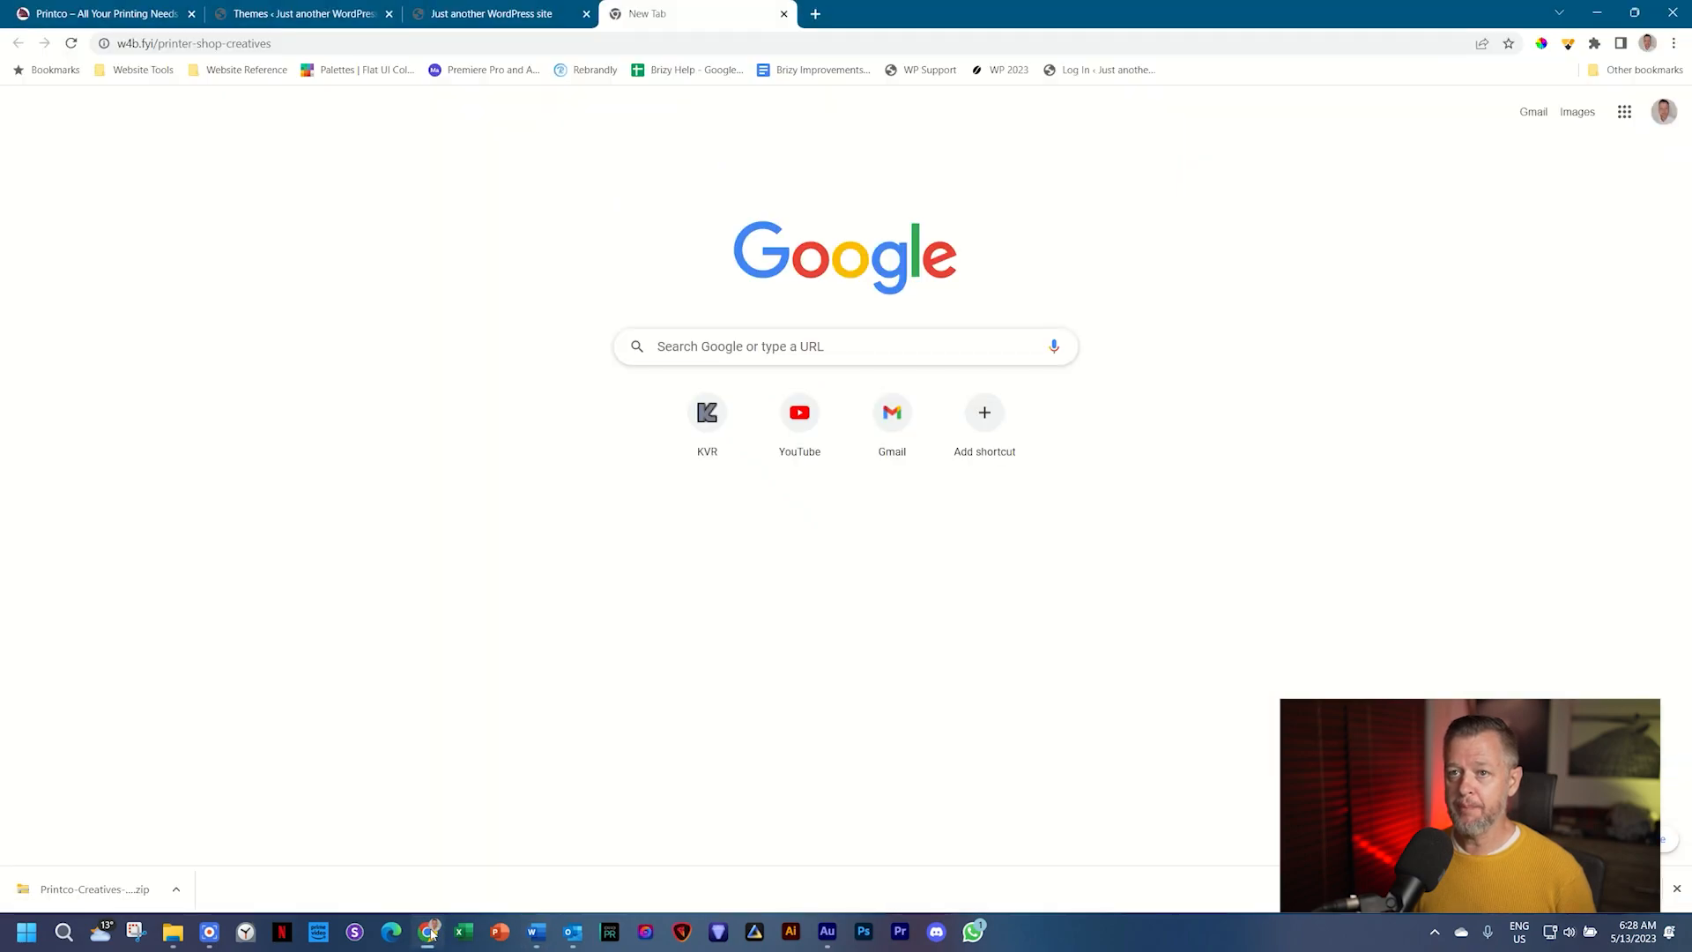
pyautogui.click(317, 14)
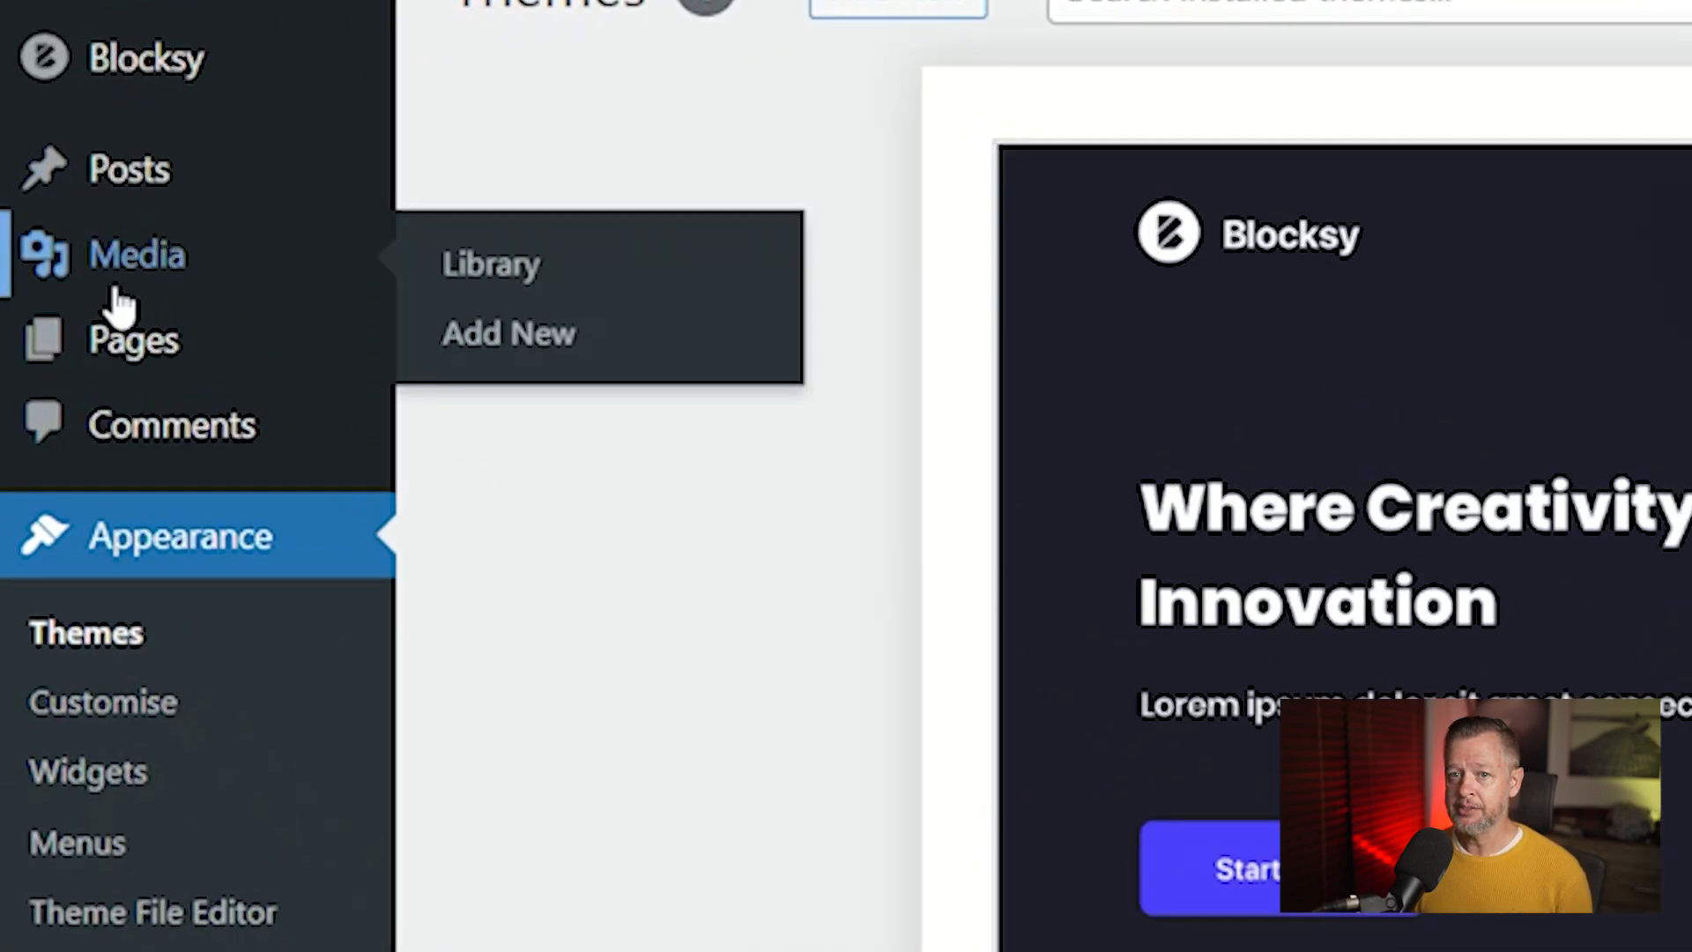
pyautogui.moveTo(137, 256)
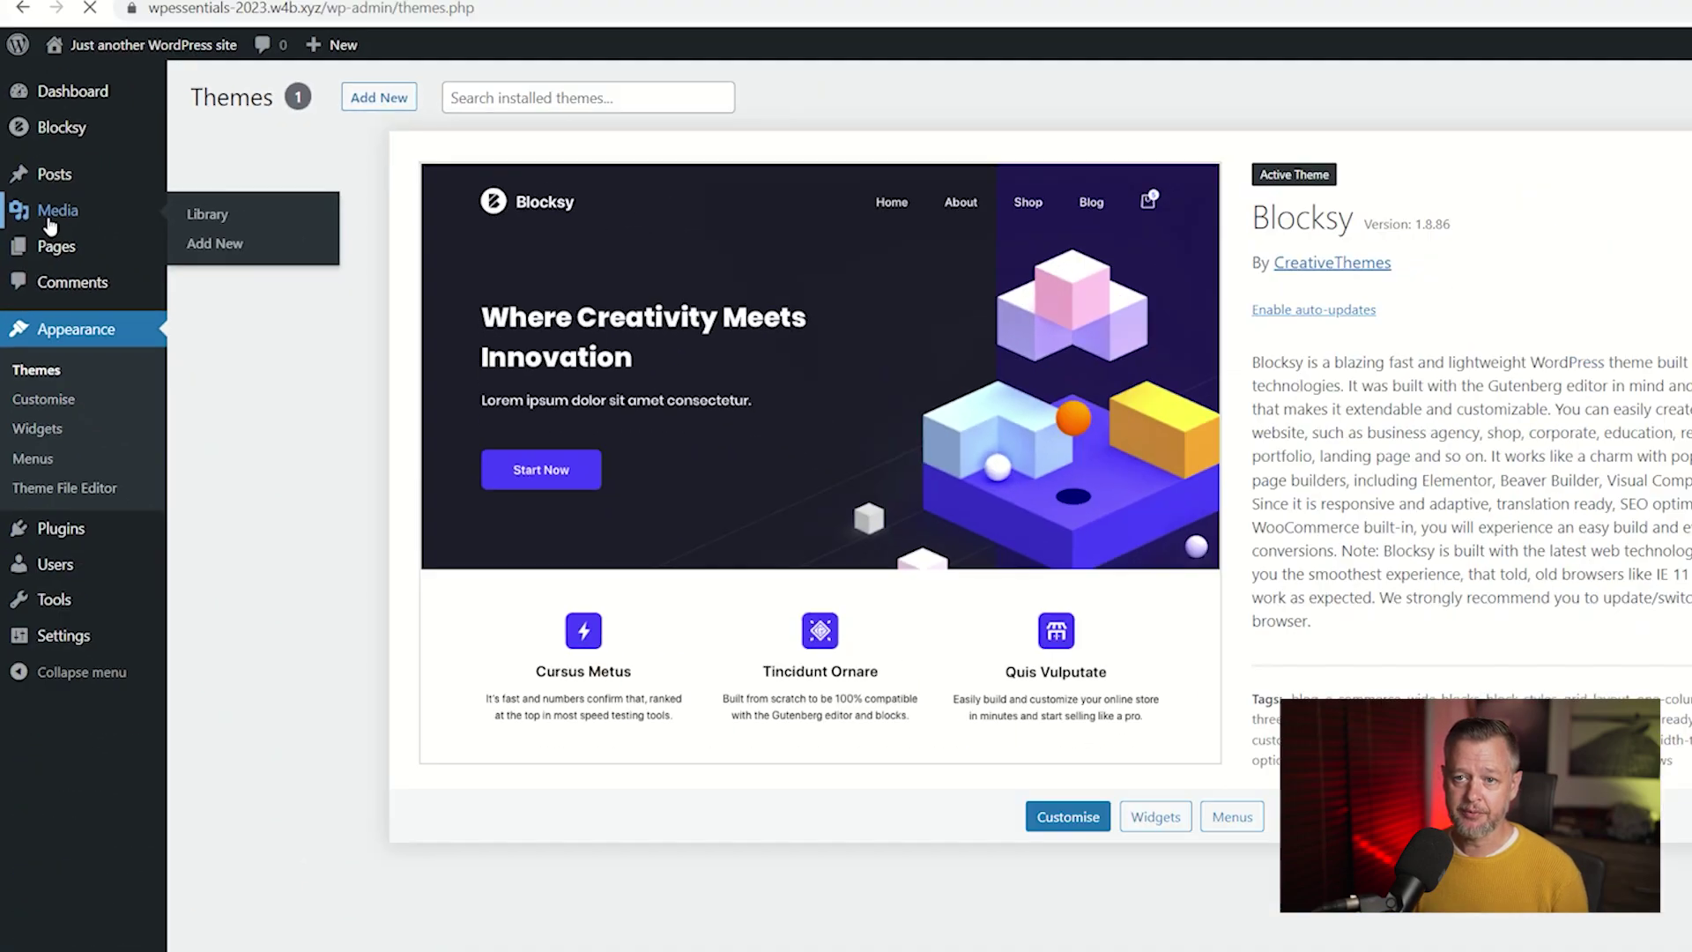
pyautogui.click(49, 226)
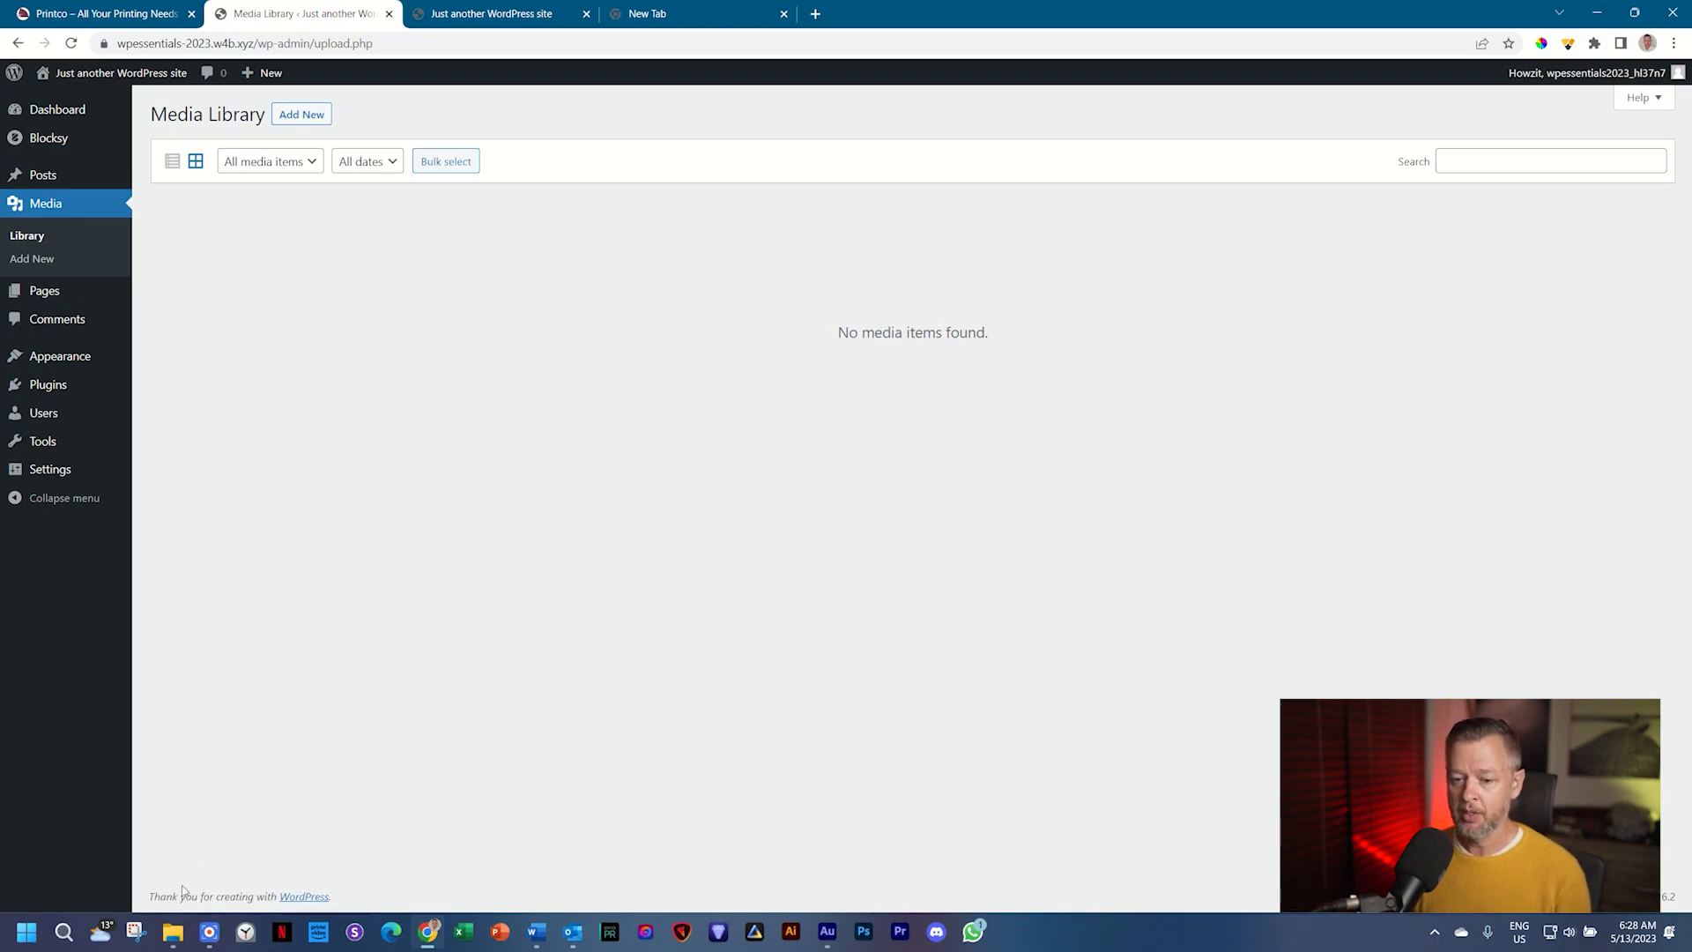
# Select 00 _ Favicon through 05 _ Printer BG in the Printco folder and drag all eight images into the Media Library
pyautogui.click(173, 931)
pyautogui.click(241, 864)
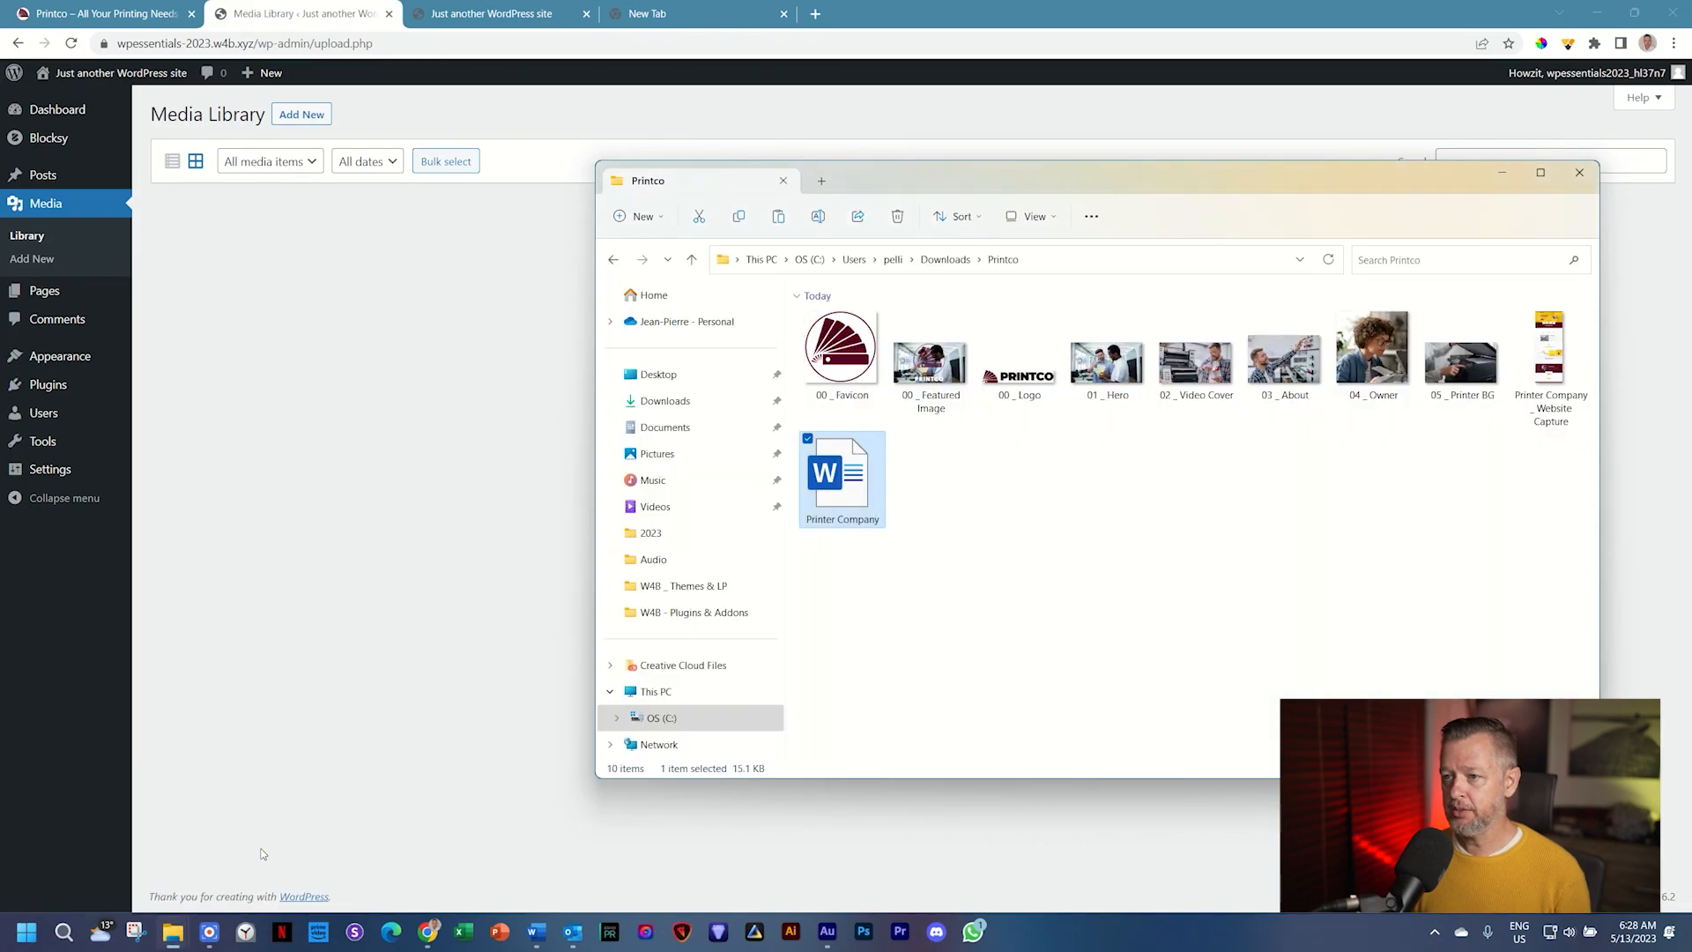
pyautogui.click(841, 355)
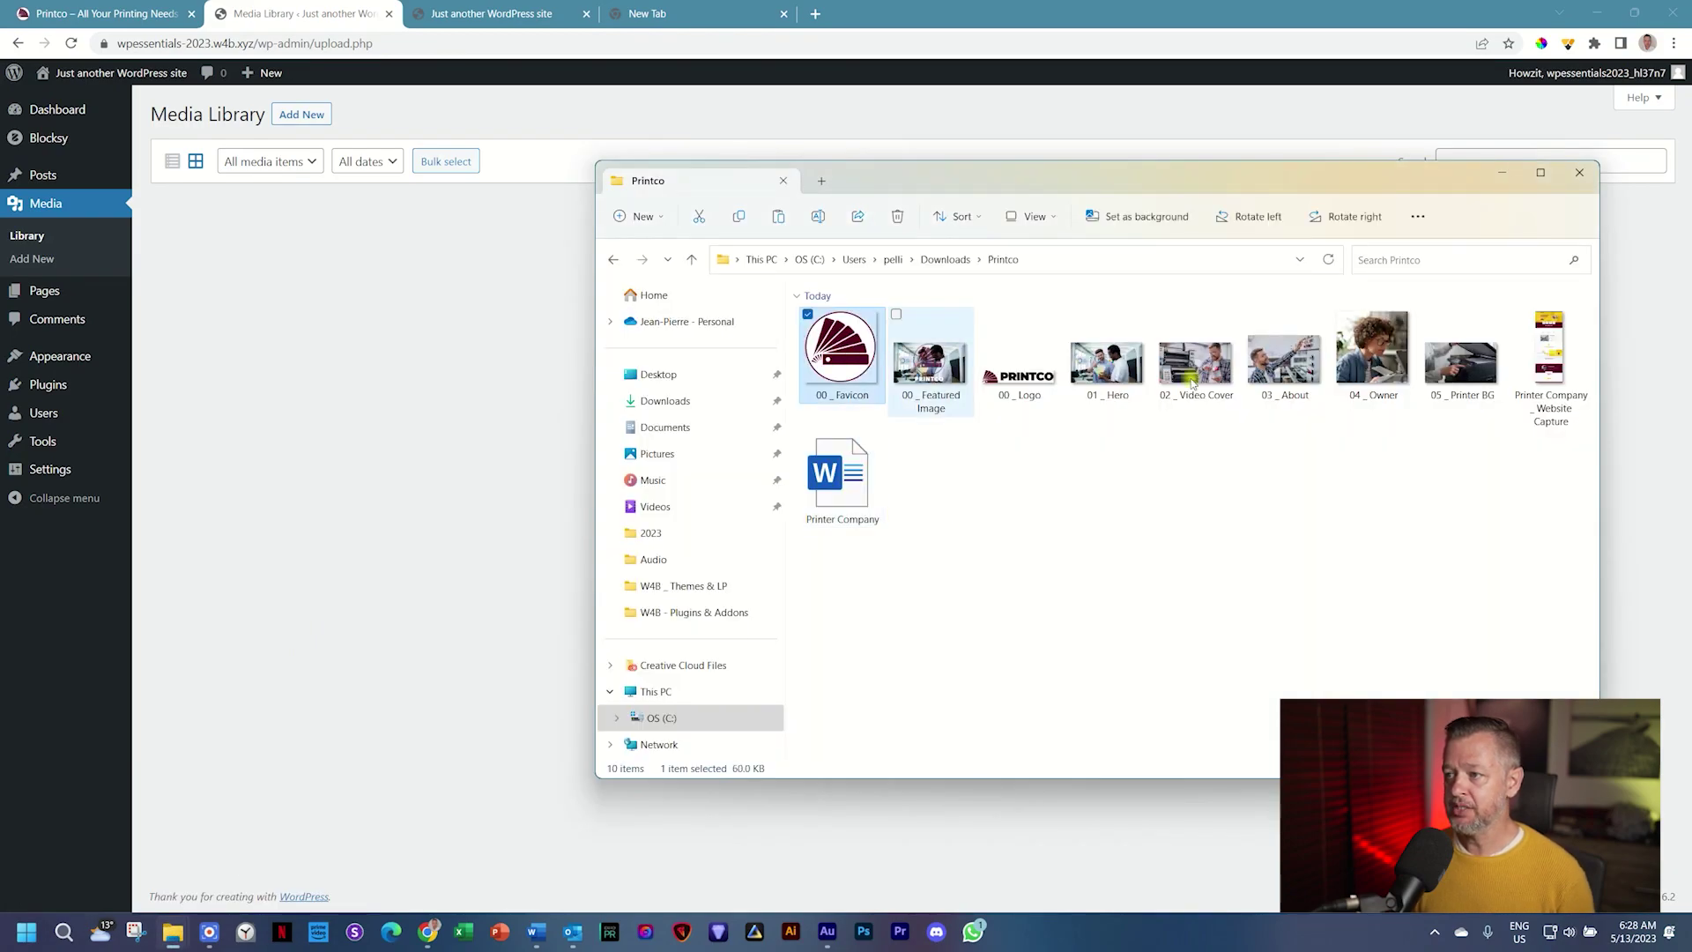
pyautogui.keyDown('shift'); pyautogui.click(1467, 384); pyautogui.keyUp('shift')
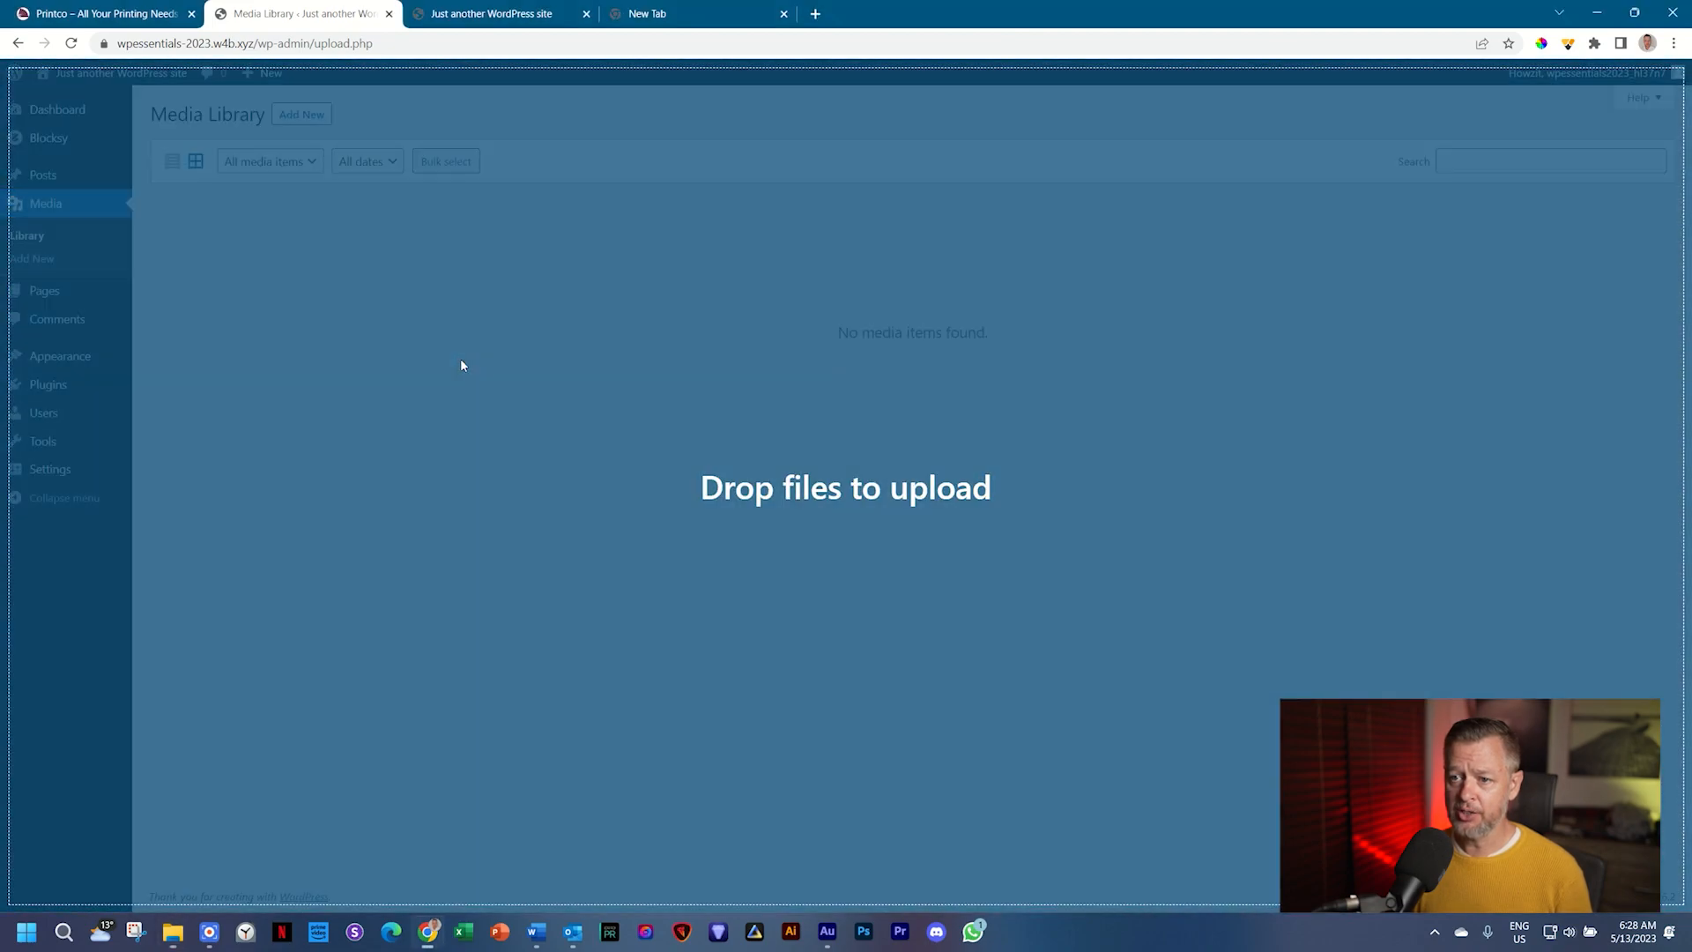
pyautogui.moveTo(850, 364); pyautogui.dragTo(462, 360)
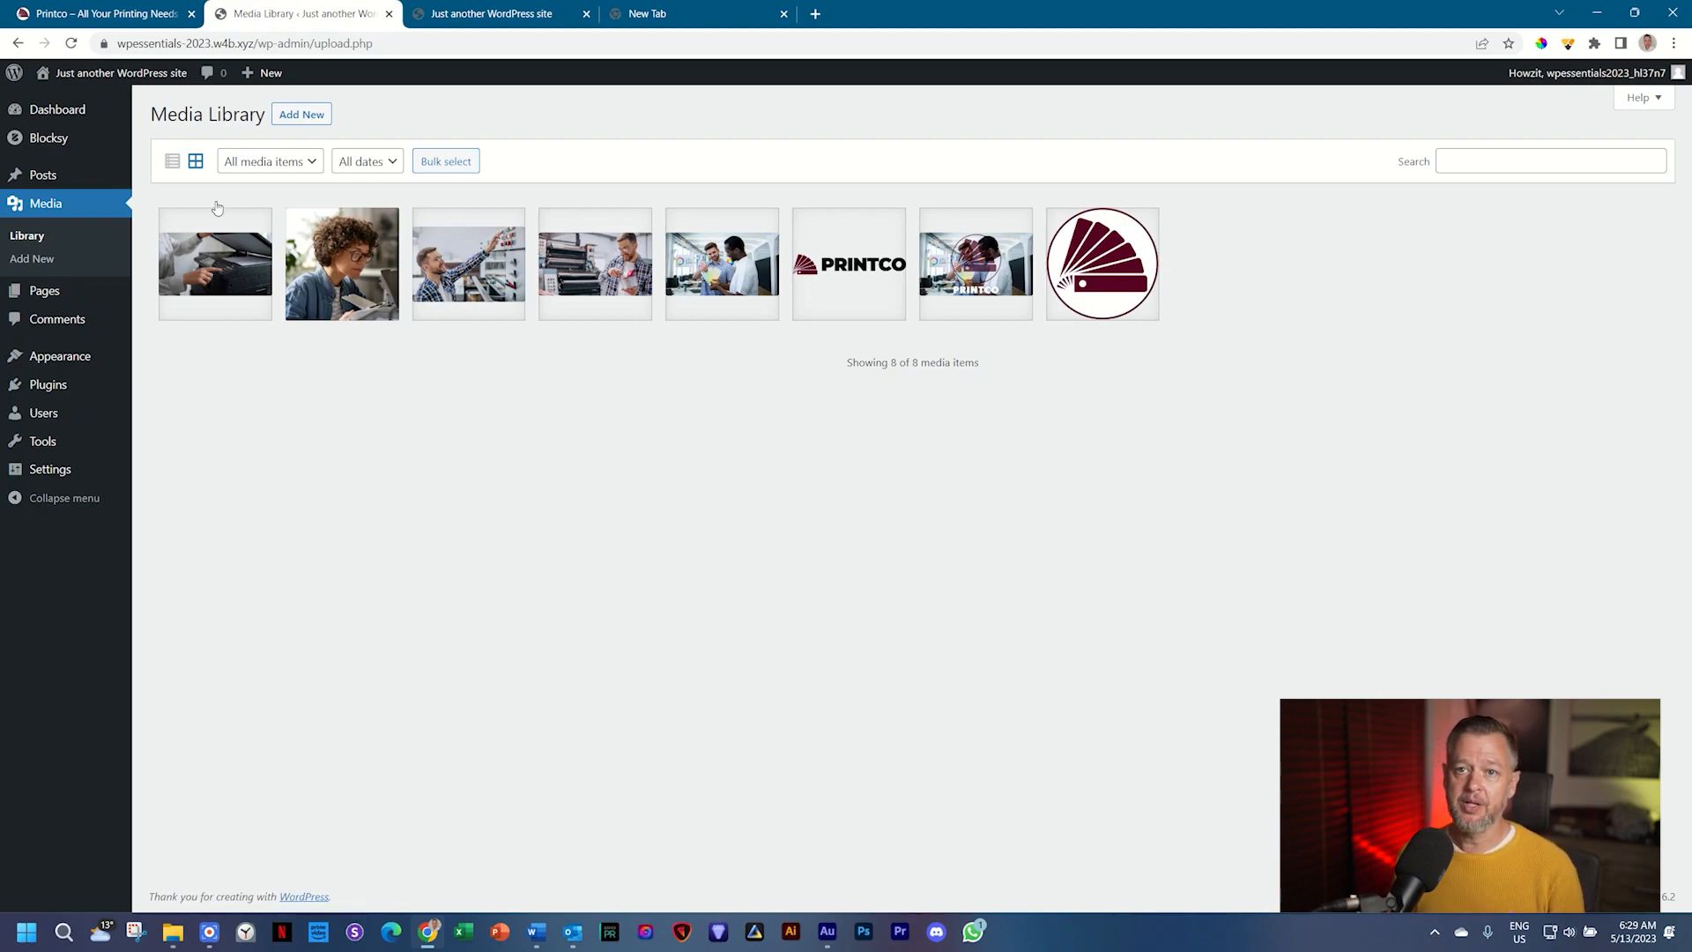
pyautogui.click(100, 13)
pyautogui.scroll(-3, 866, 473)
pyautogui.scroll(-3, 865, 472)
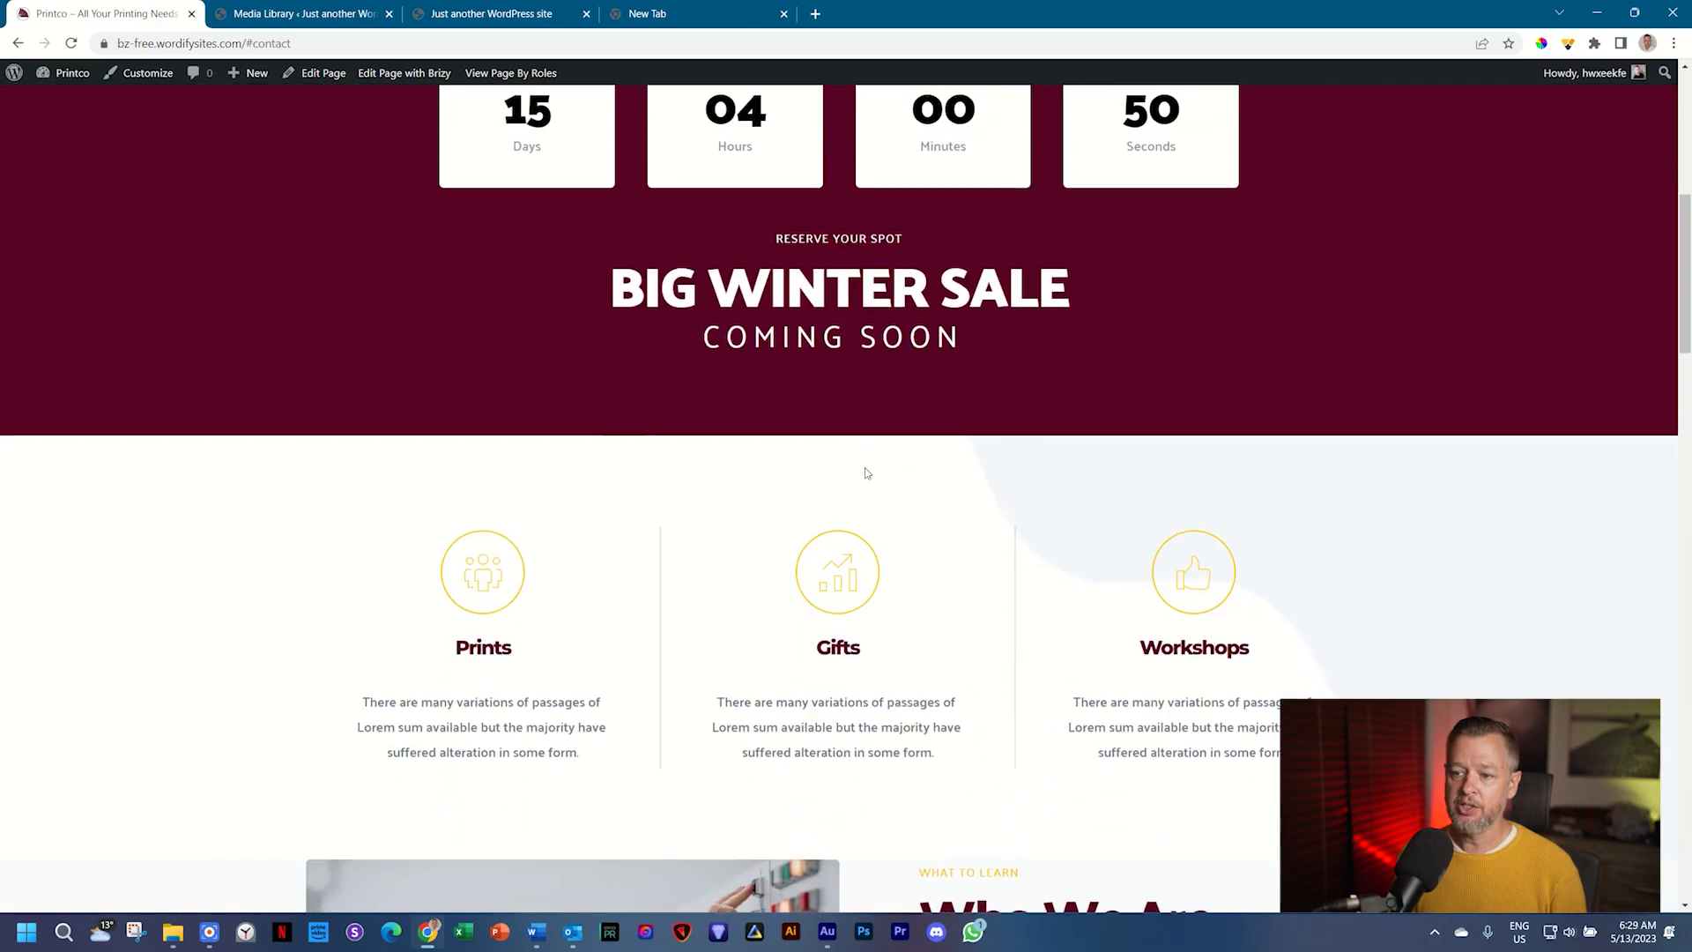
pyautogui.scroll(-3, 866, 472)
pyautogui.scroll(-3, 865, 473)
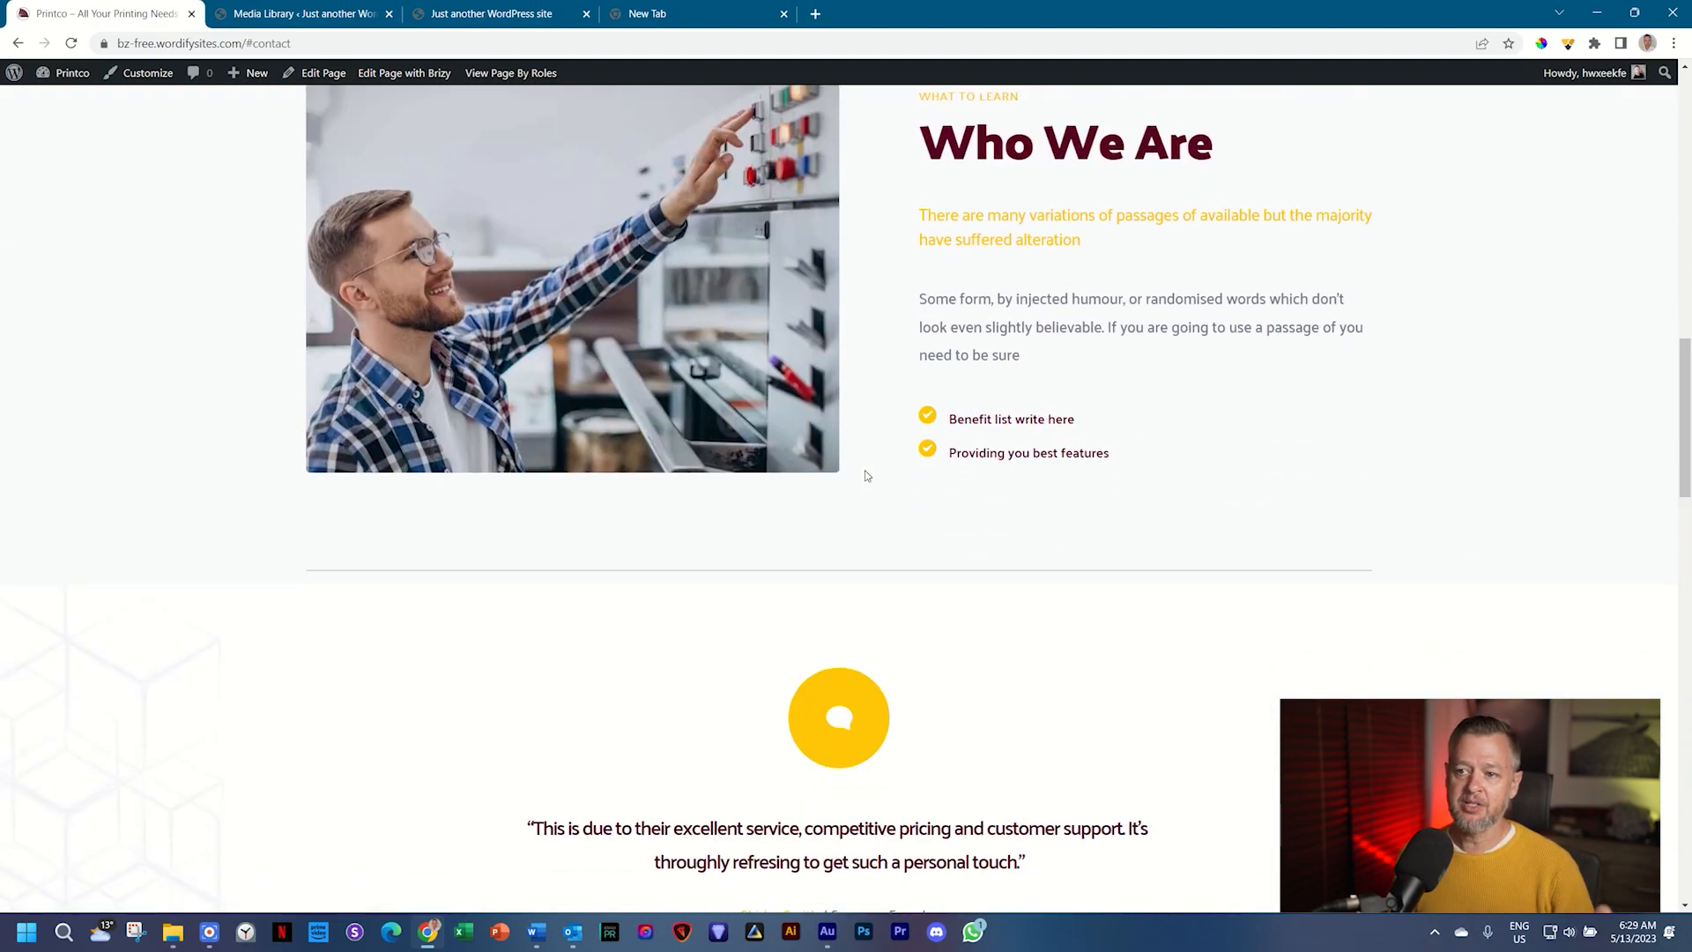
pyautogui.scroll(-3, 865, 474)
pyautogui.scroll(-3, 866, 474)
pyautogui.scroll(-4, 865, 469)
pyautogui.scroll(4, 864, 470)
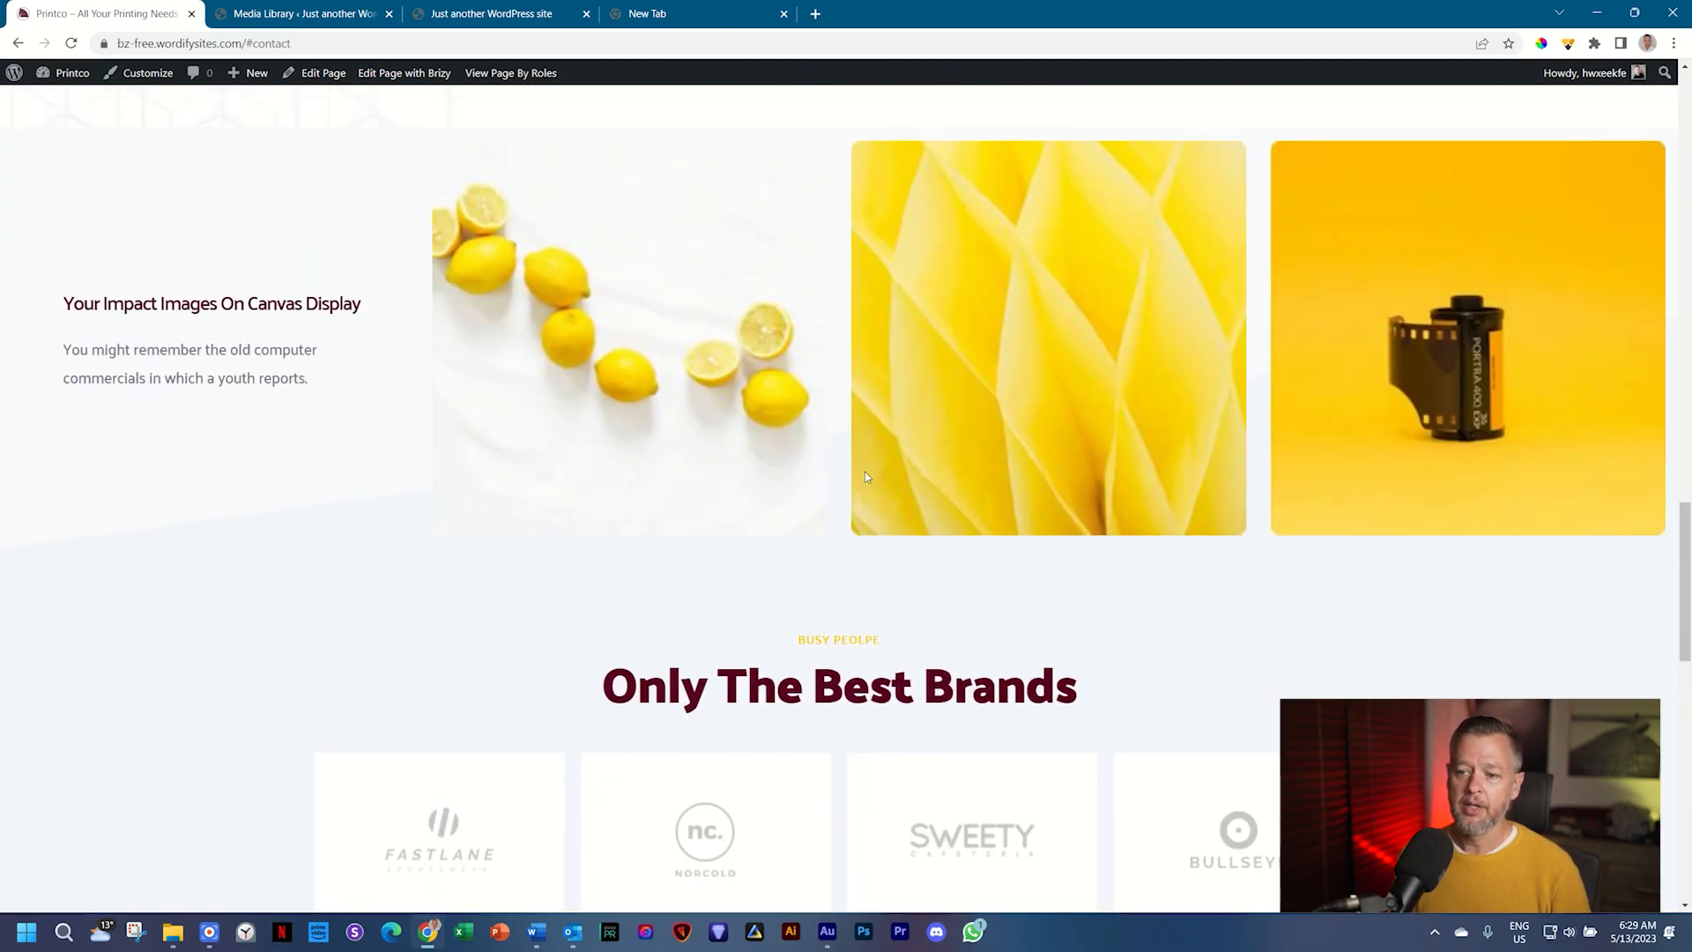
pyautogui.scroll(-4, 864, 472)
pyautogui.scroll(-3, 863, 470)
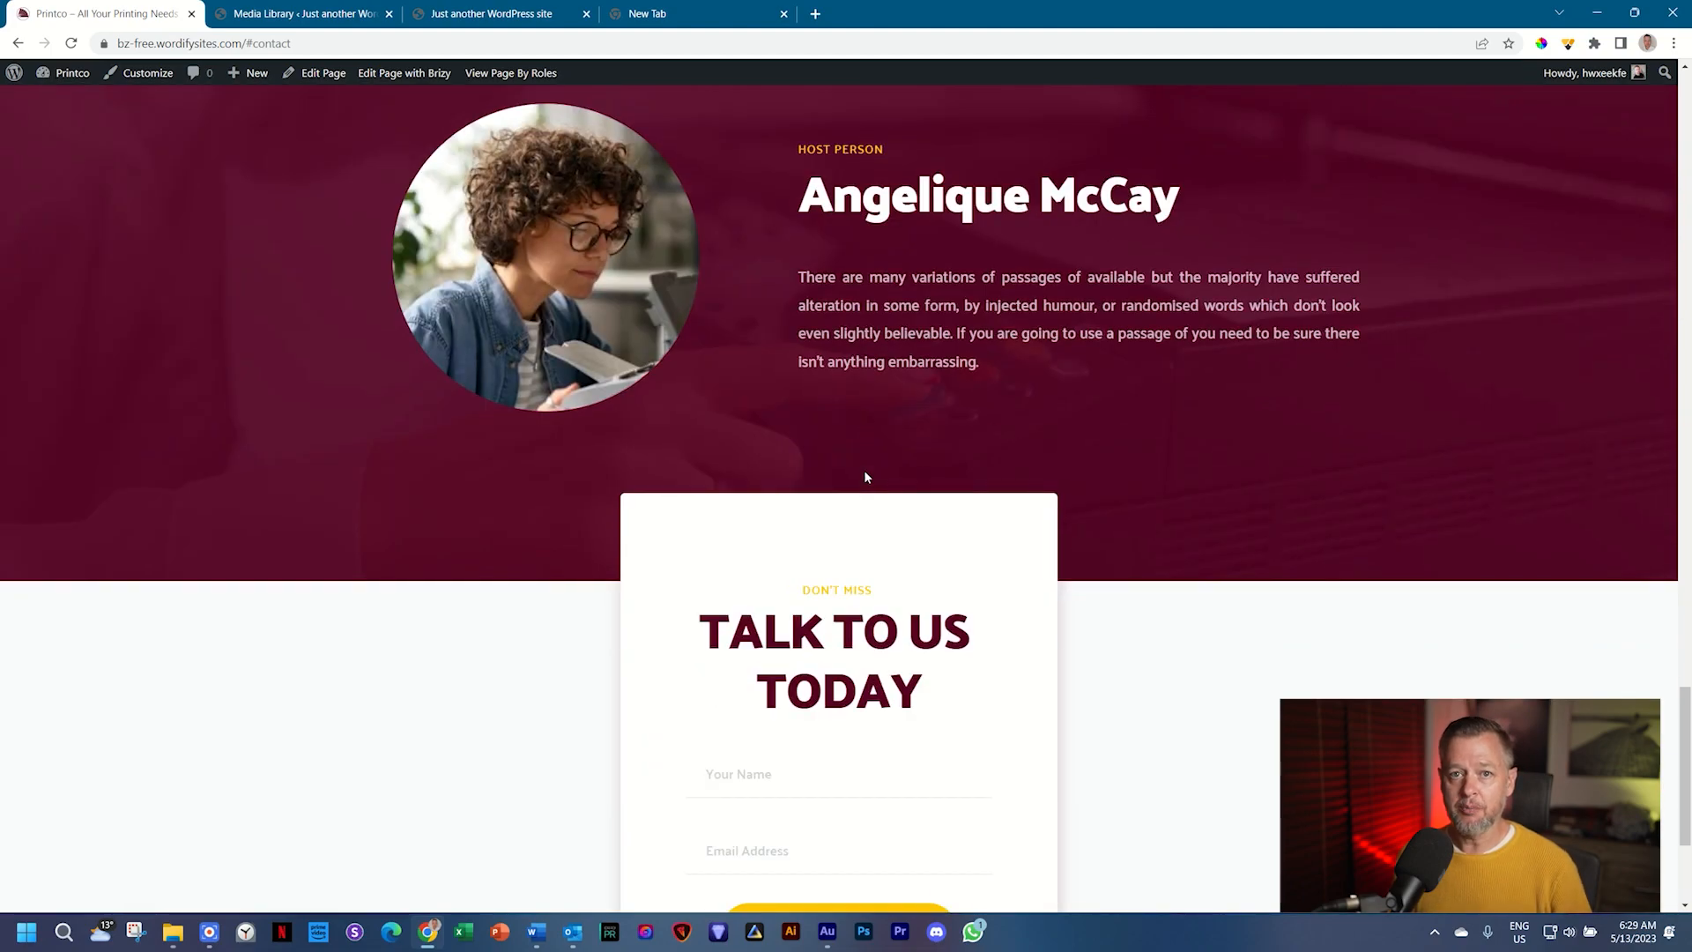
pyautogui.scroll(4, 865, 478)
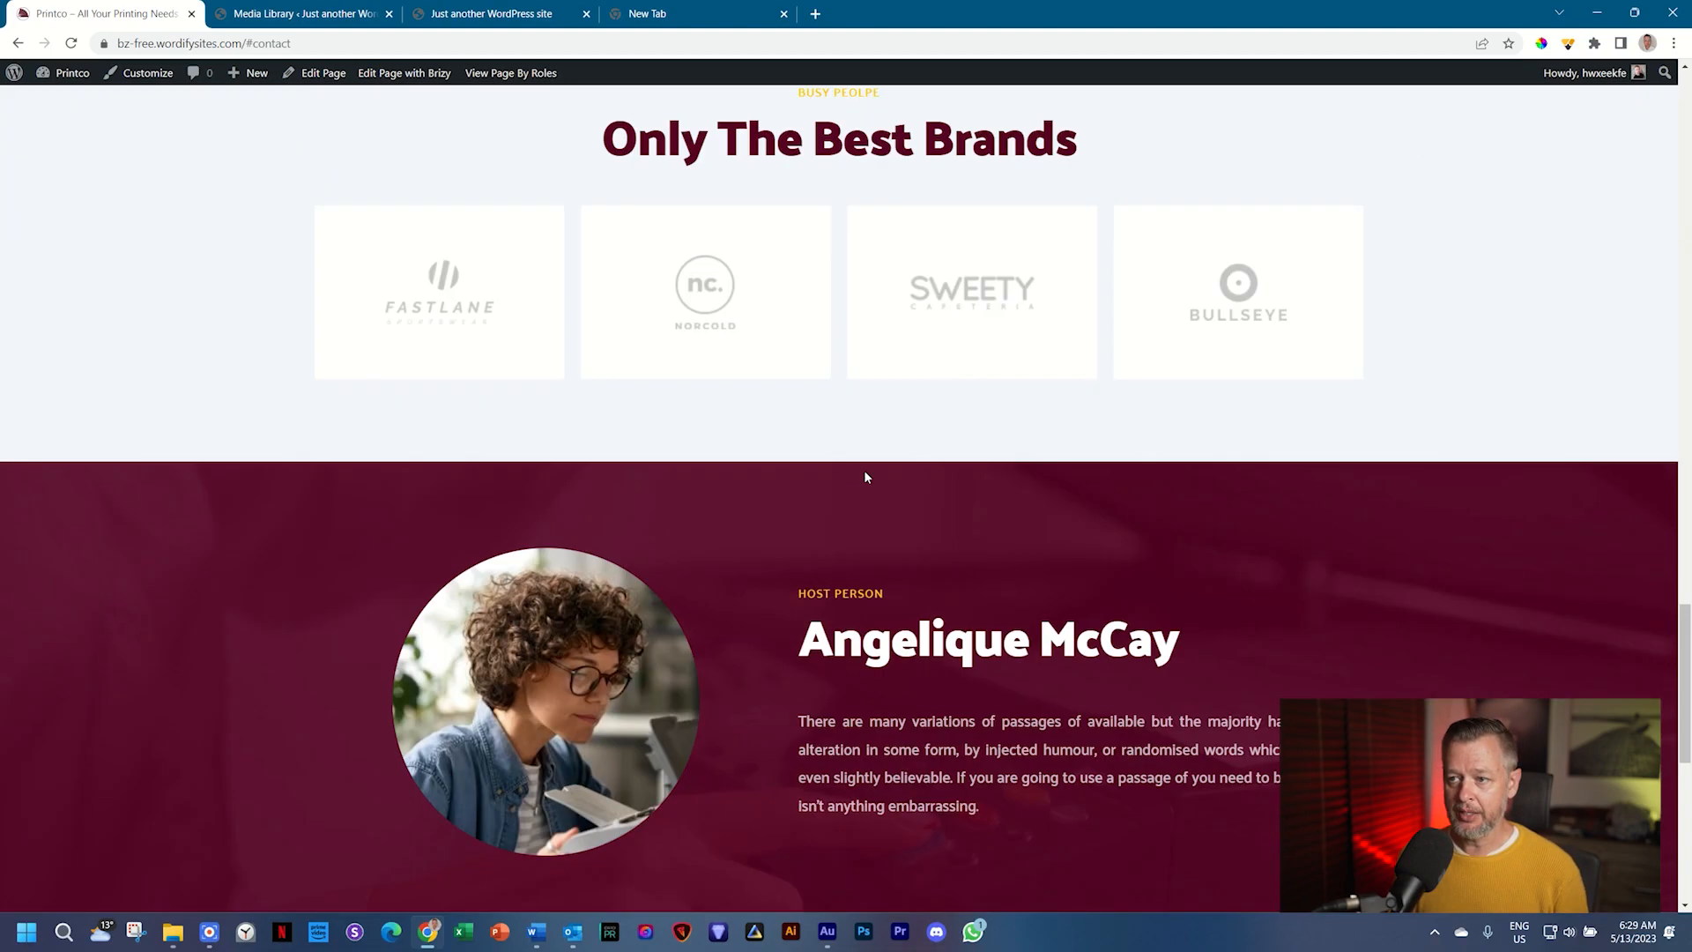
pyautogui.scroll(2, 865, 477)
pyautogui.click(329, 12)
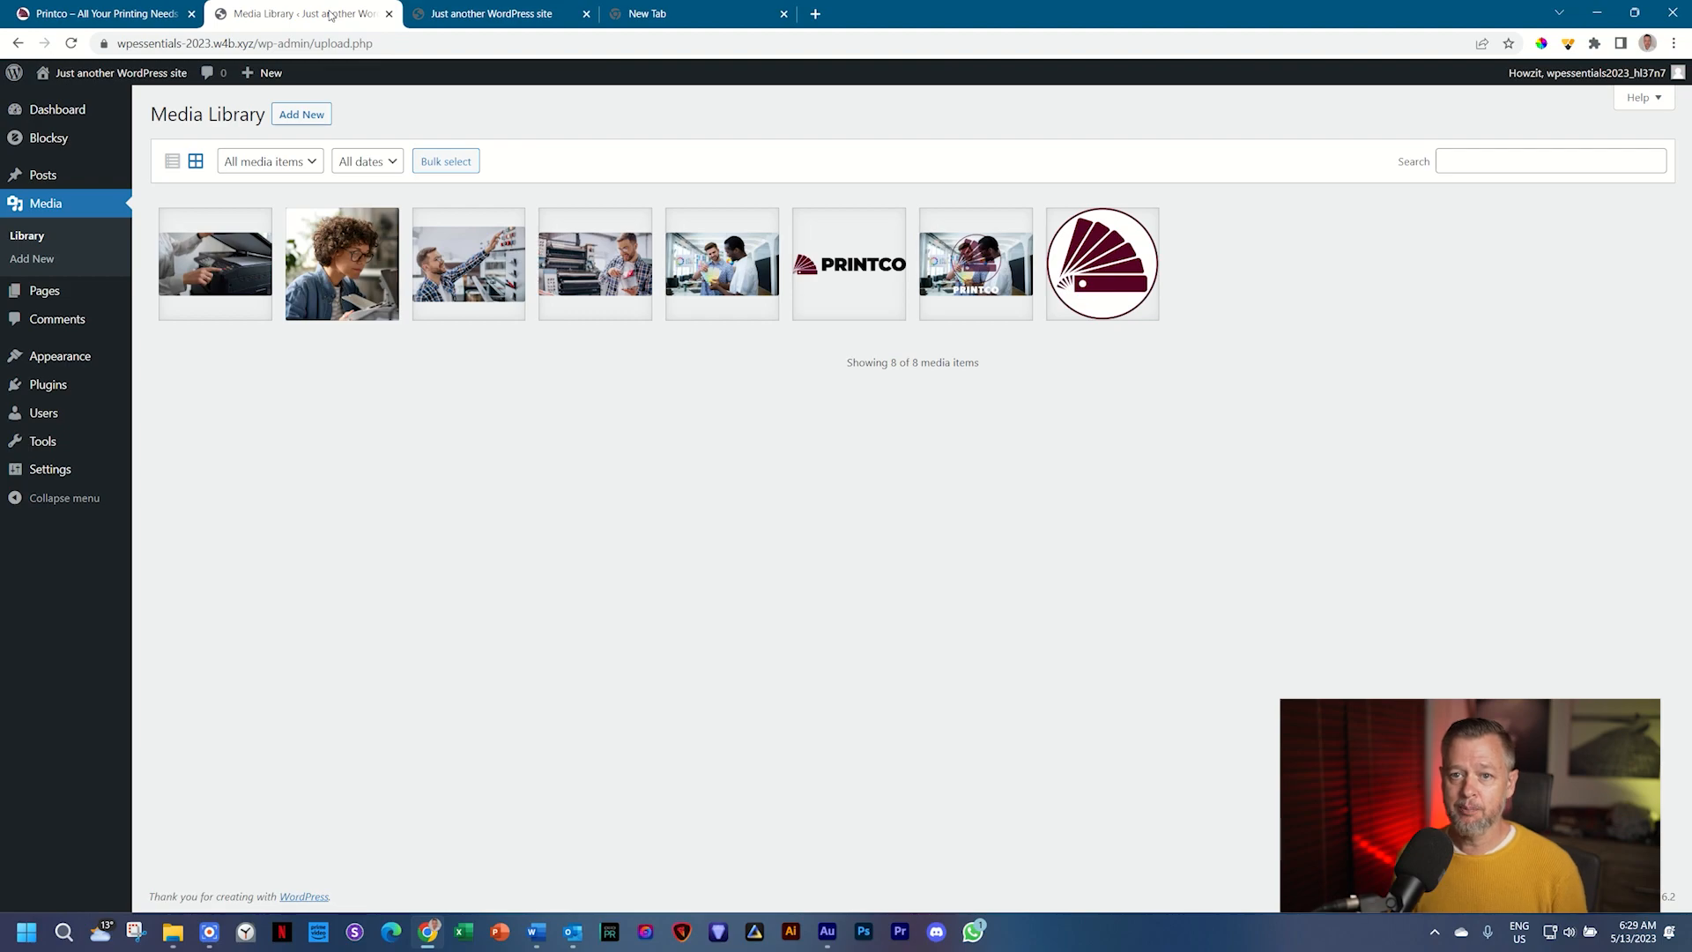